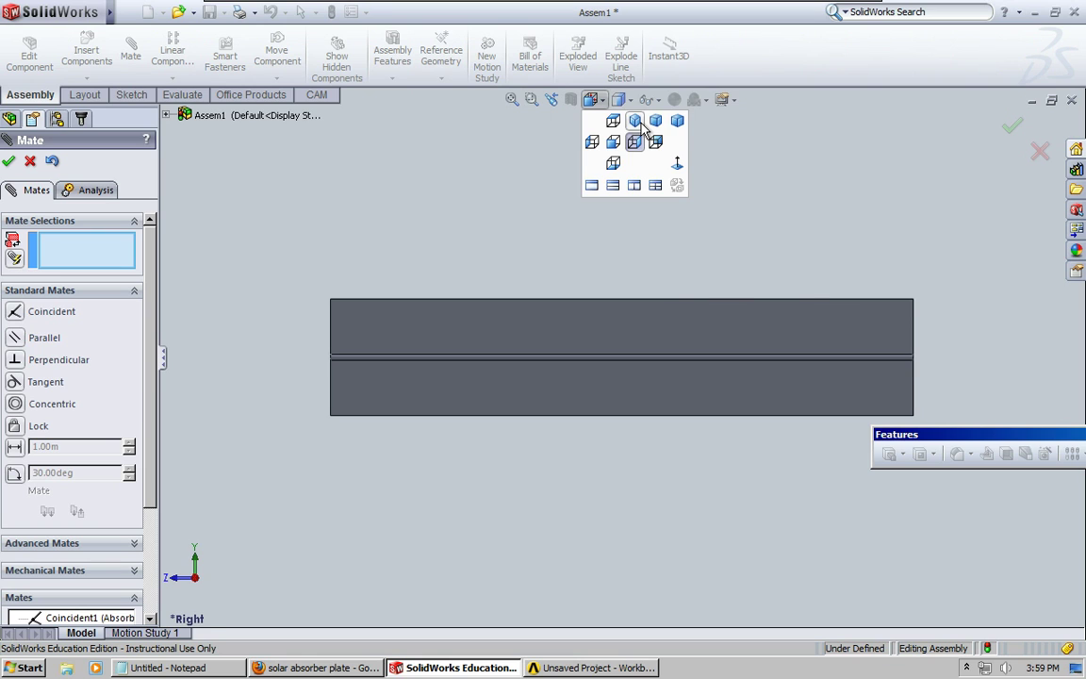
# Switch the assembly to a trimetric view and zoom onto the tube-plate junction
pyautogui.click(636, 124)
pyautogui.scroll(-5, 530, 325)
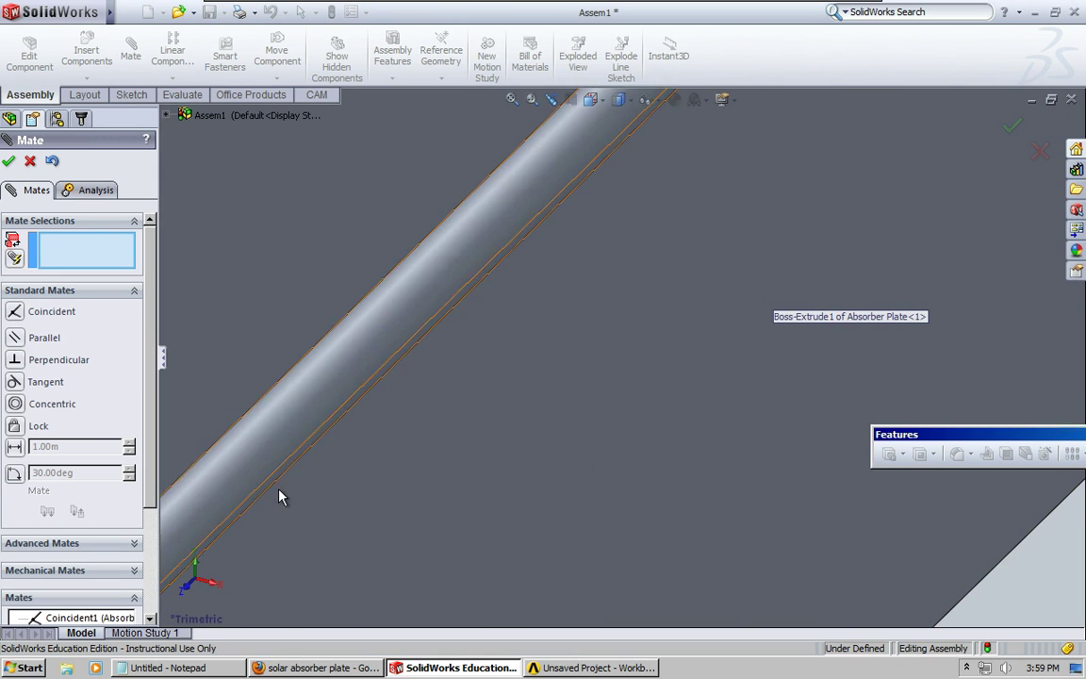
pyautogui.scroll(4, 279, 497)
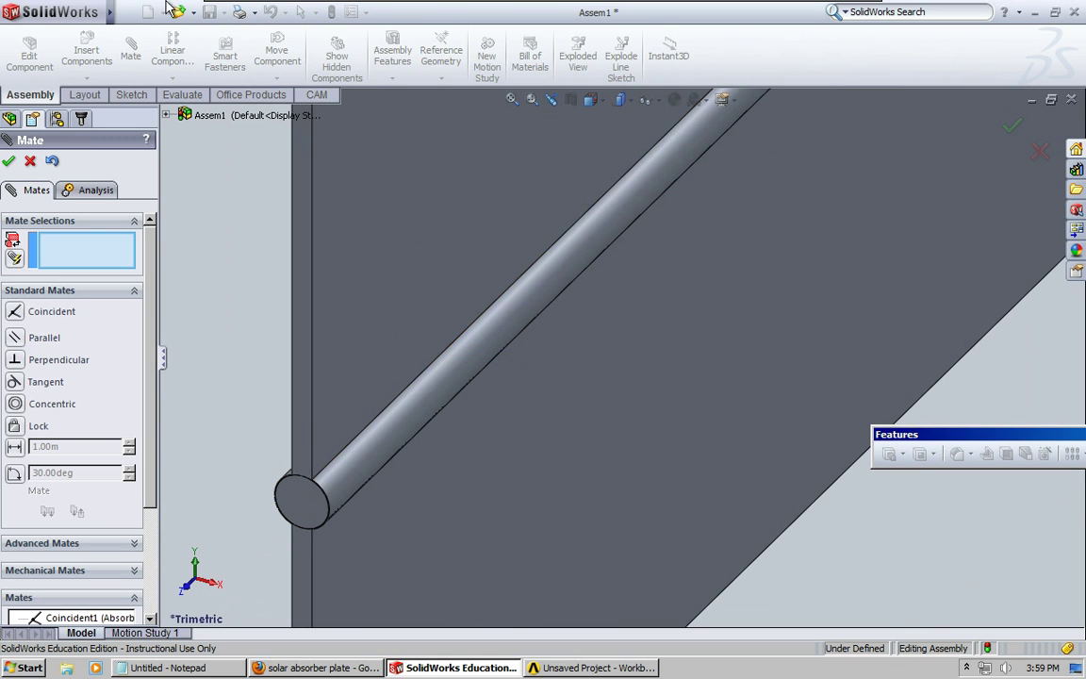
# Exit the Mate manager, rebuild, and save the assembly as 'Fluid solid Assembly'
pyautogui.click(31, 162)
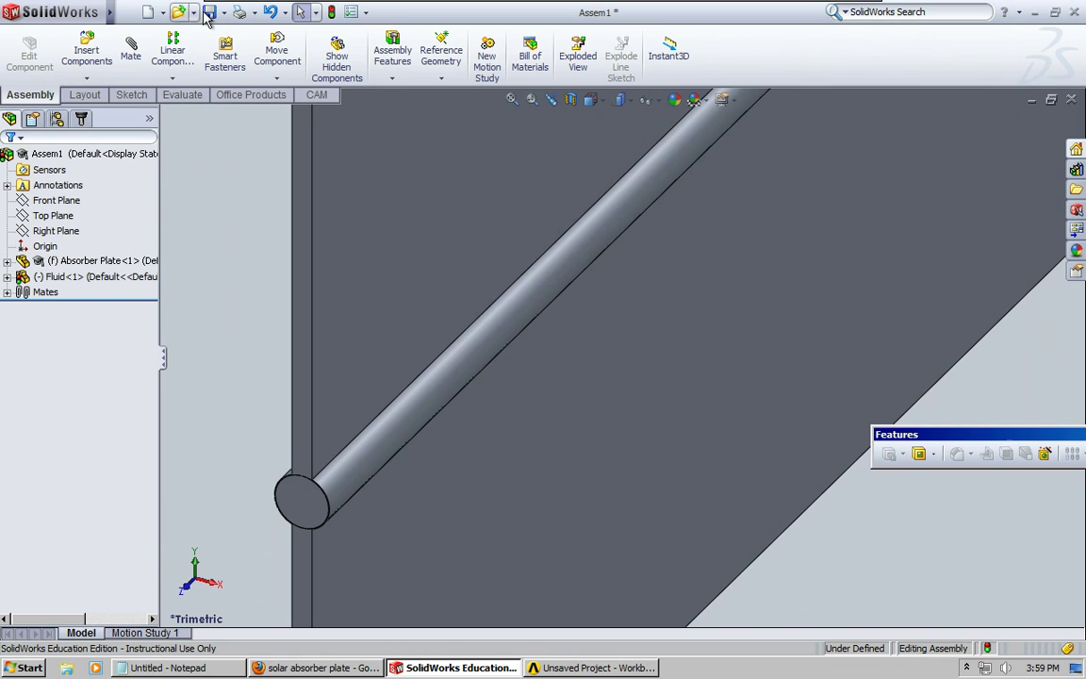
pyautogui.click(223, 12)
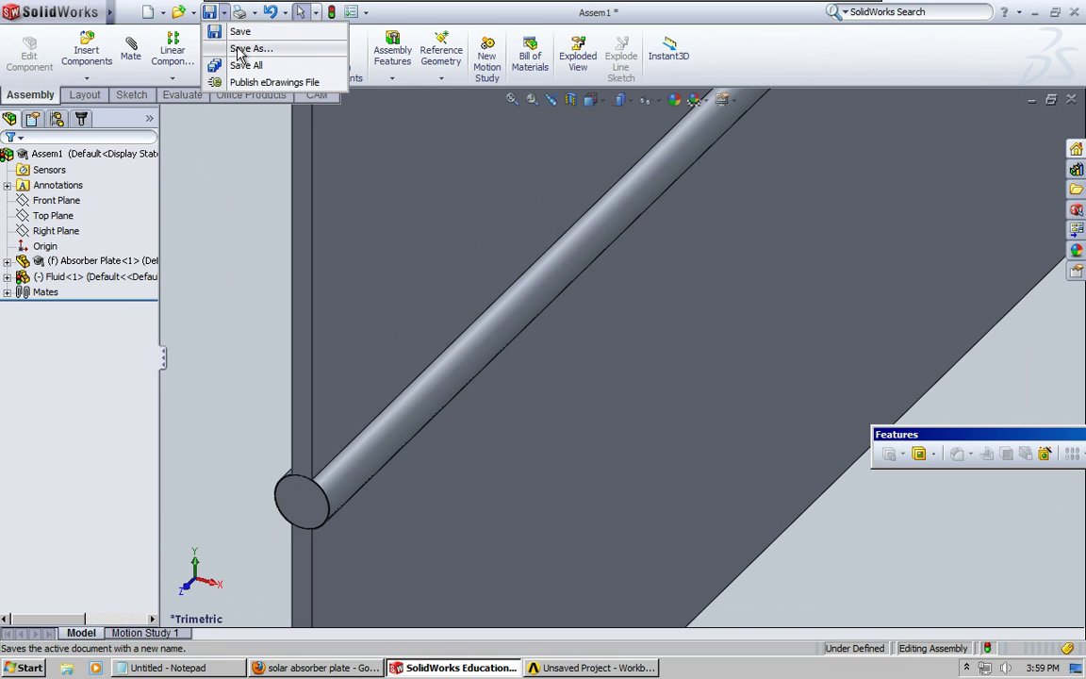
pyautogui.click(241, 49)
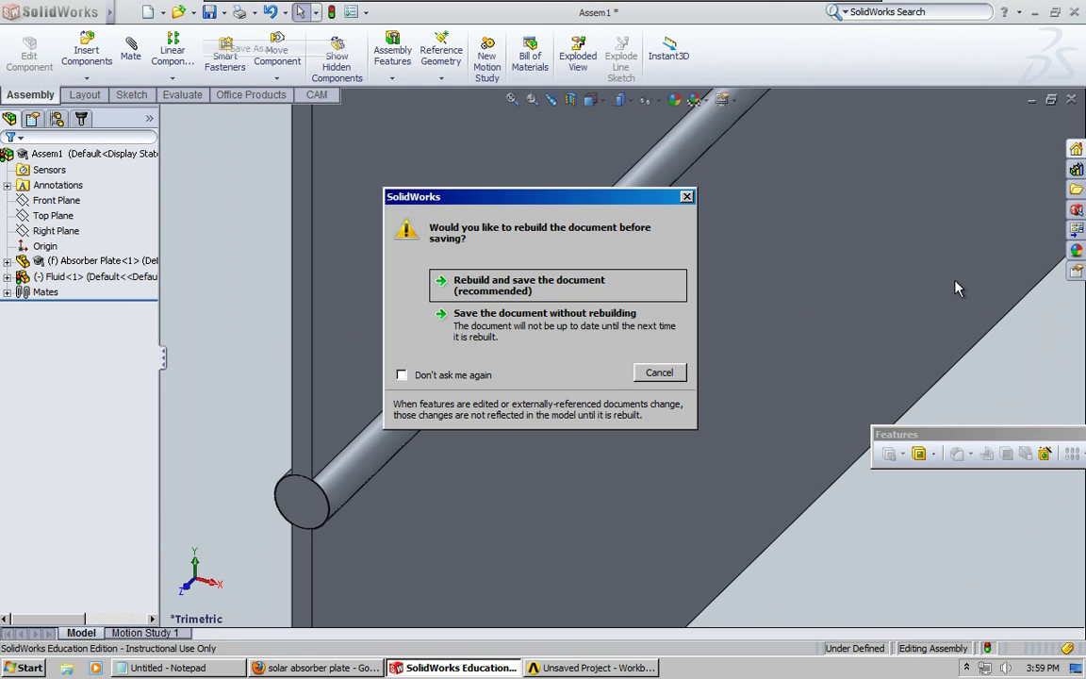
pyautogui.click(528, 287)
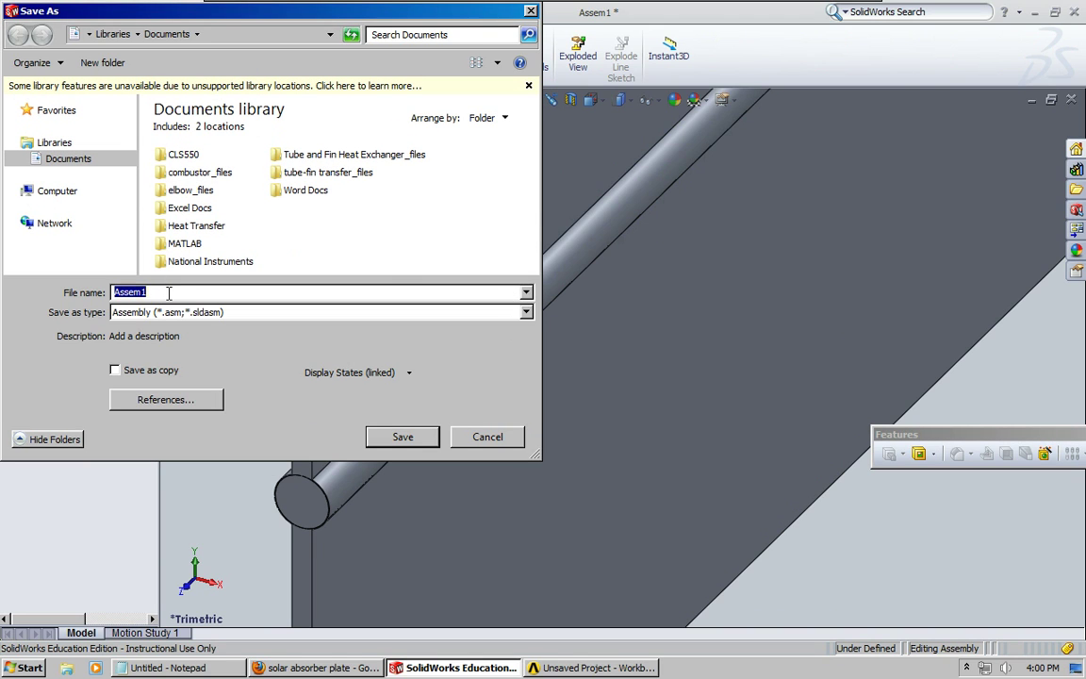
pyautogui.write('F')
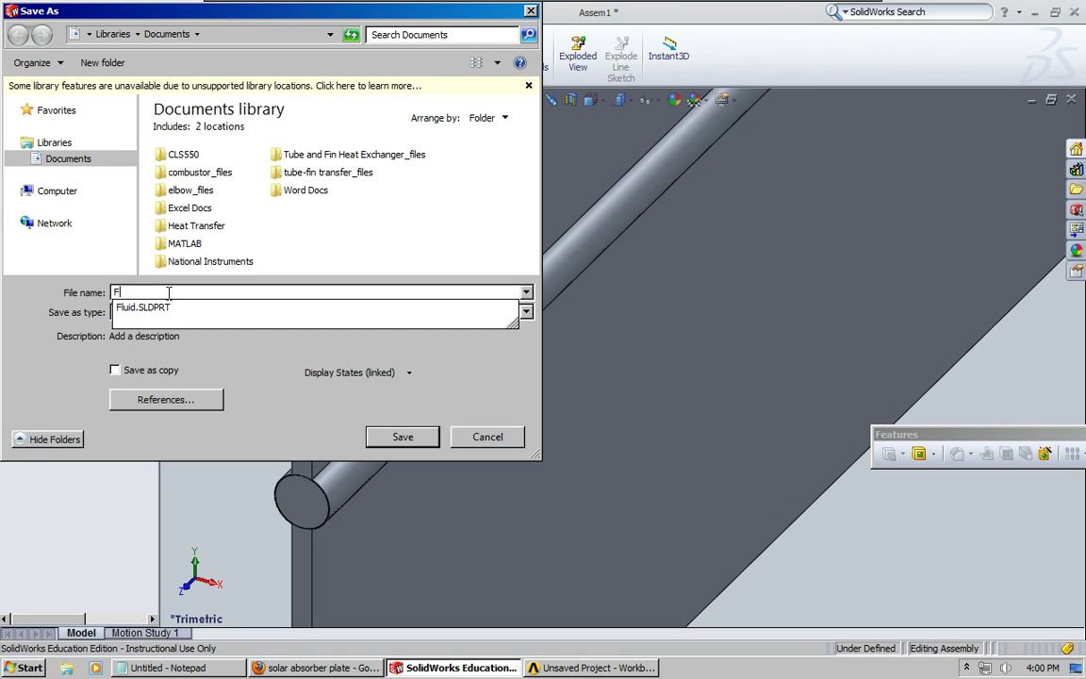
pyautogui.press('BackSpace')
pyautogui.write('Fluid solid Assembly')
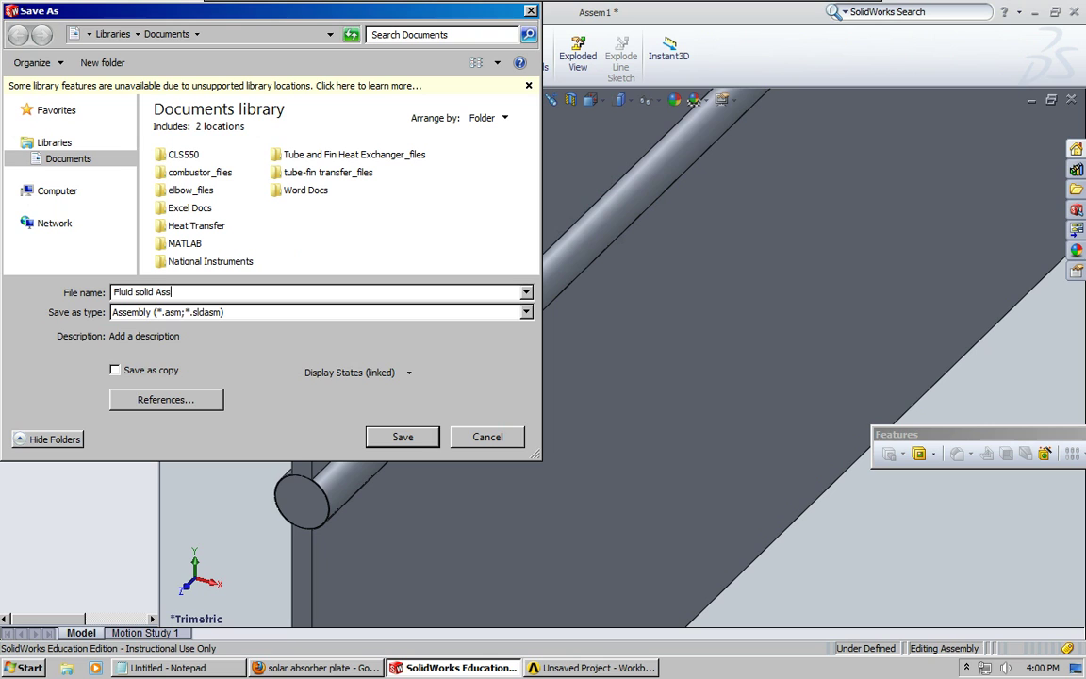
pyautogui.click(432, 439)
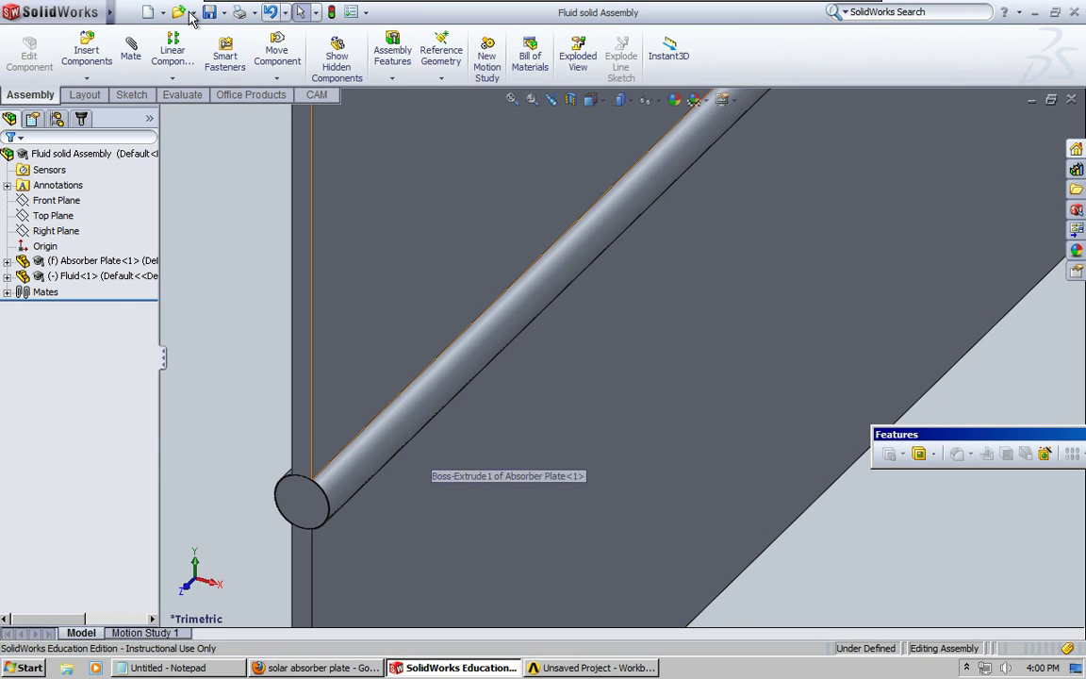
# Save another copy as the part file 'Fluid solid Part' (.sldprt)
pyautogui.click(224, 13)
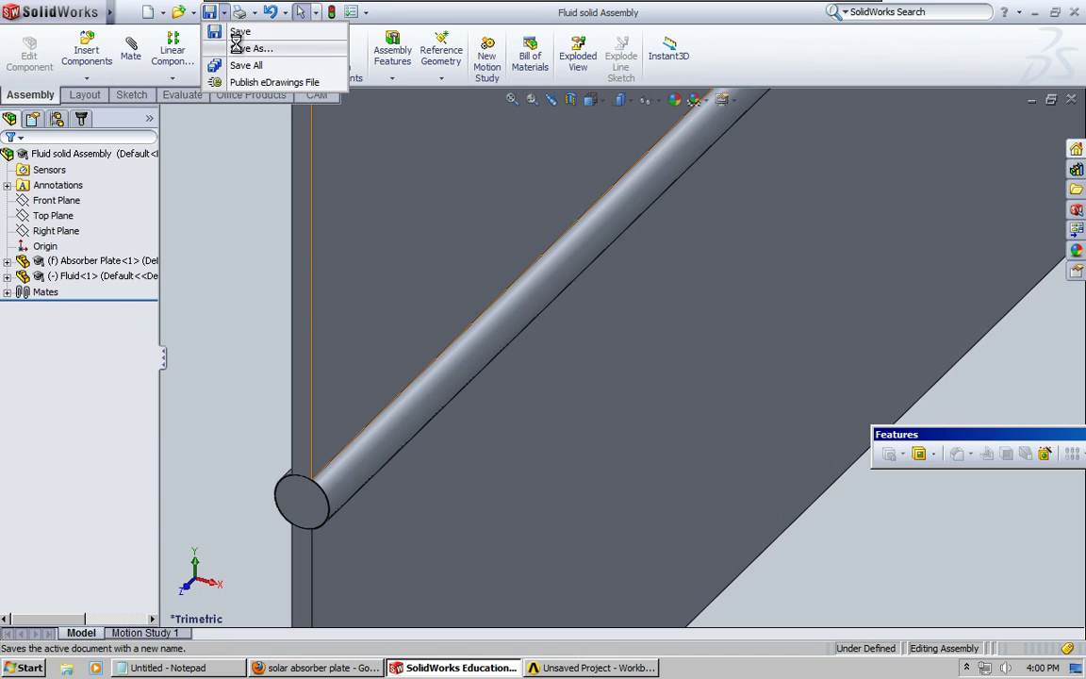
pyautogui.click(249, 48)
pyautogui.click(215, 291)
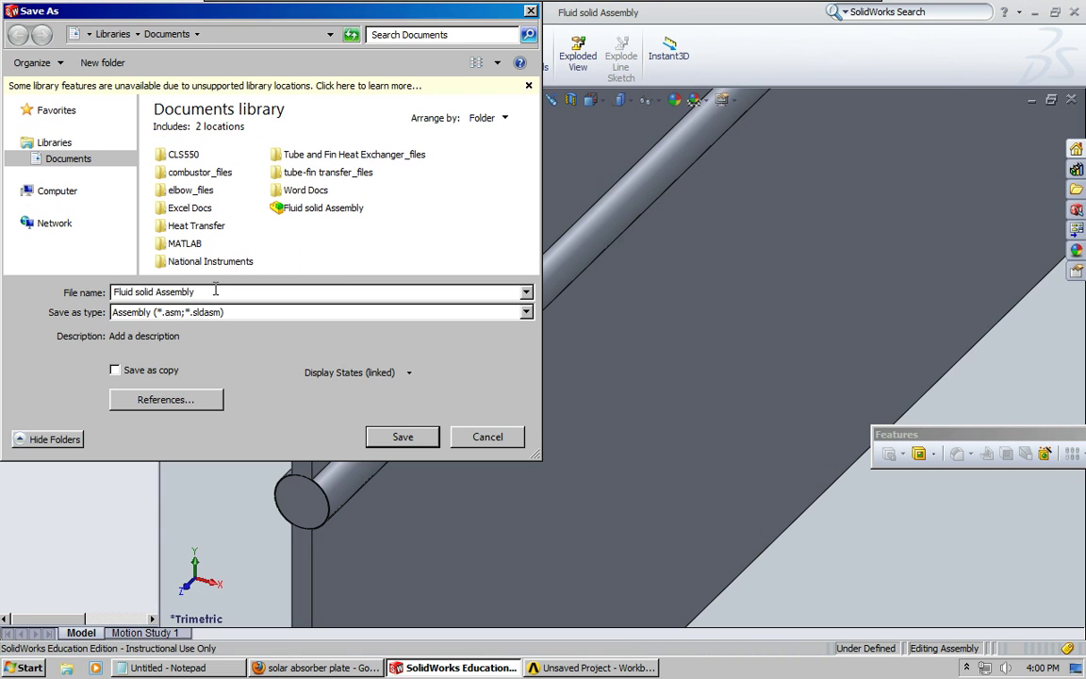
pyautogui.press('BackSpace')
pyautogui.press('BackSpace')
pyautogui.press('BackSpace')
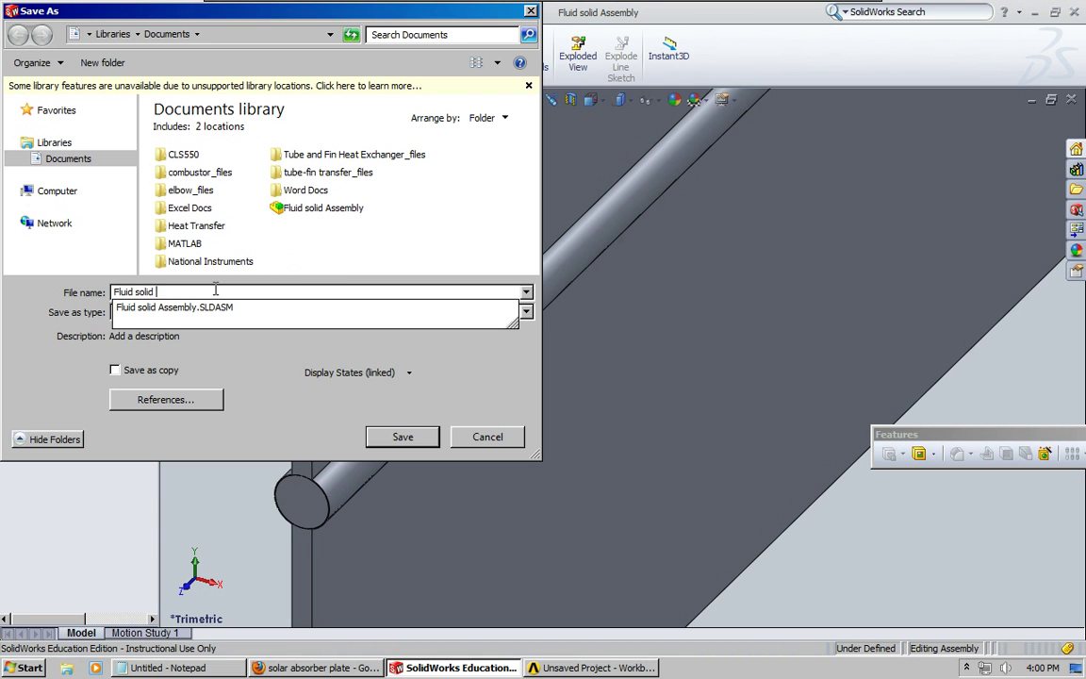
pyautogui.write('Part')
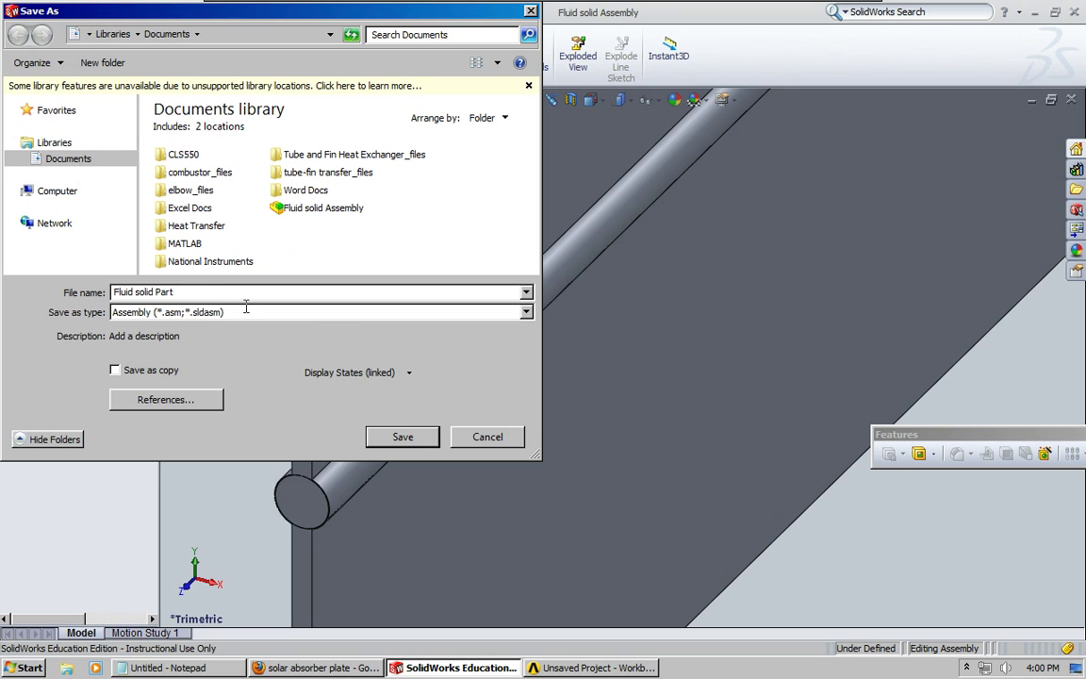
pyautogui.click(332, 314)
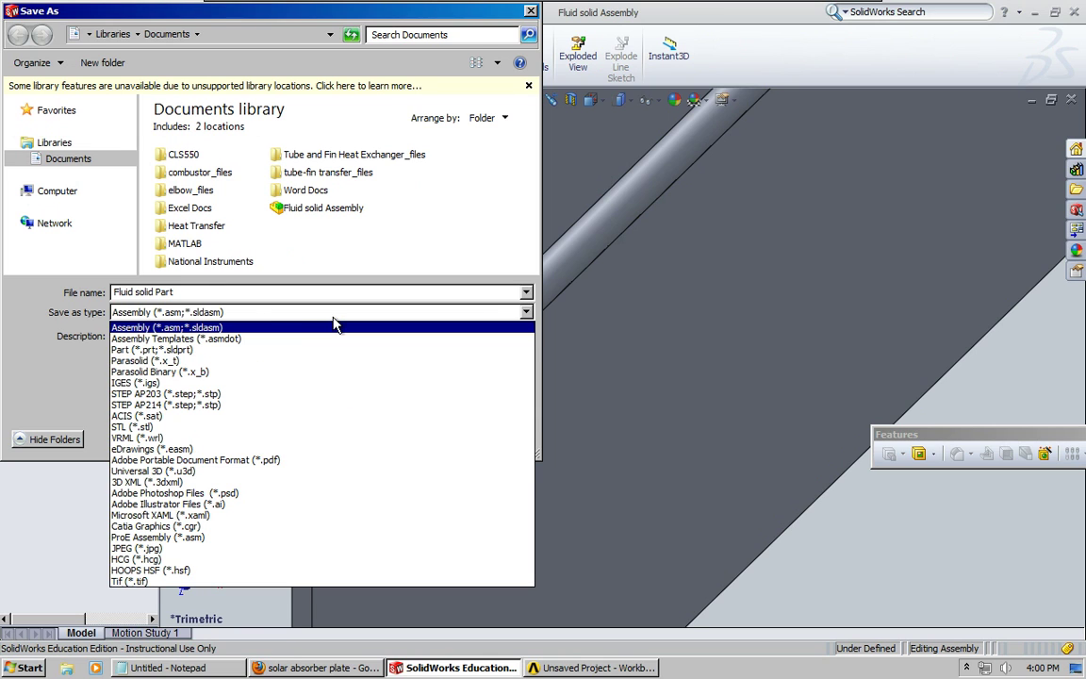
pyautogui.click(169, 347)
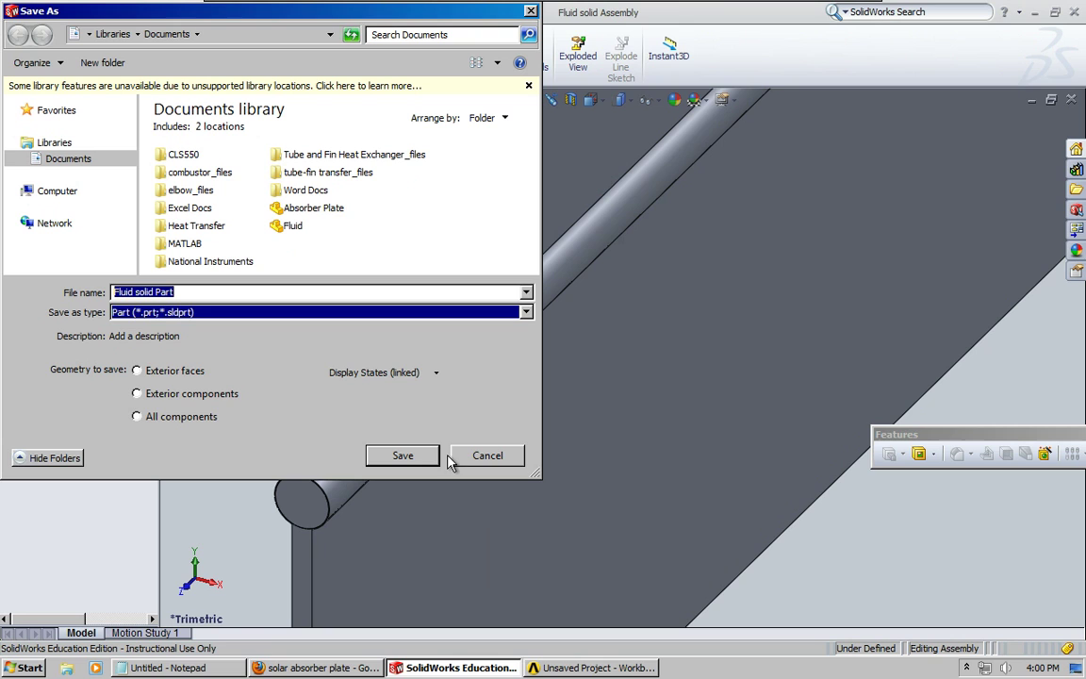
pyautogui.click(404, 455)
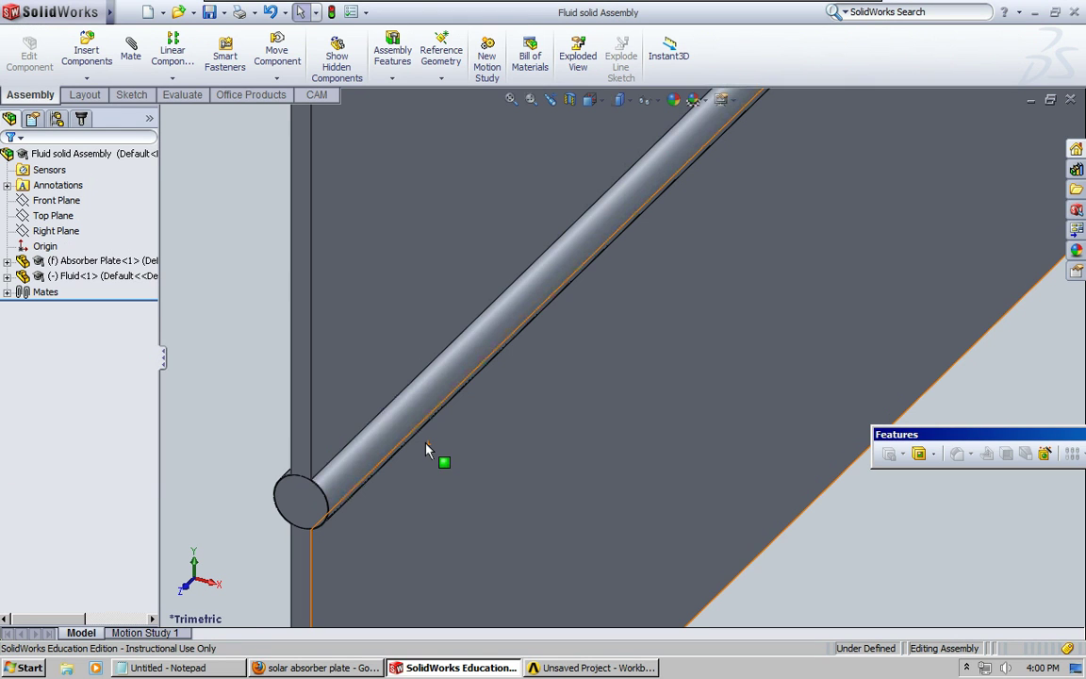
# Close the Fluid solid Assembly and Absorber Plate documents, minimize SolidWorks, and show the desktop
pyautogui.scroll(6, 420, 392)
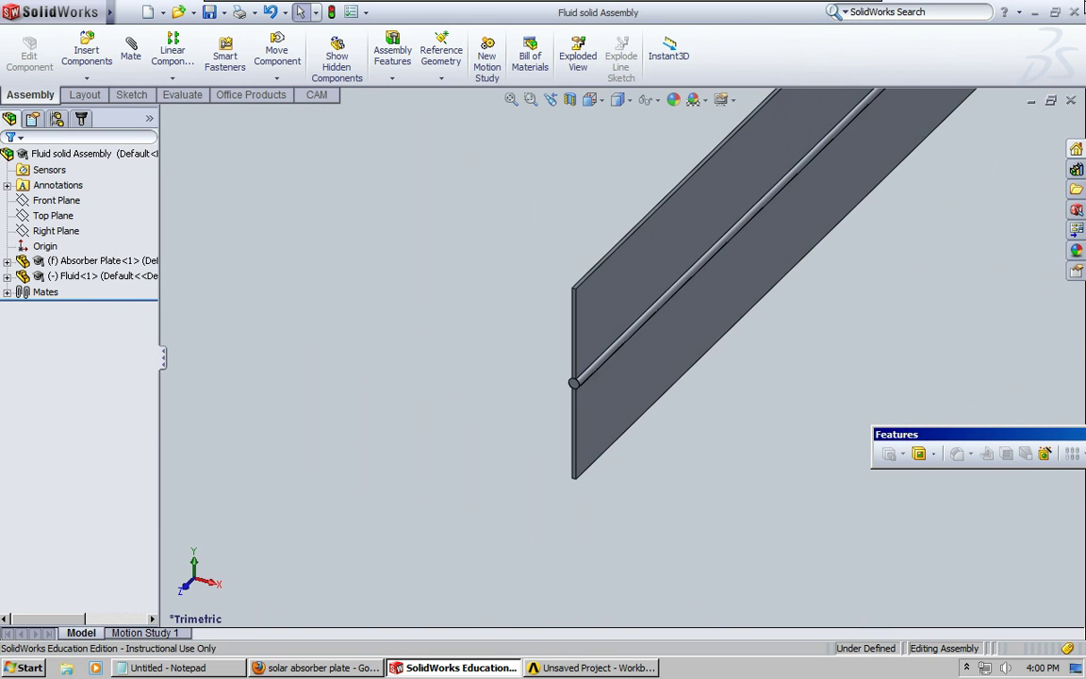
pyautogui.click(1071, 99)
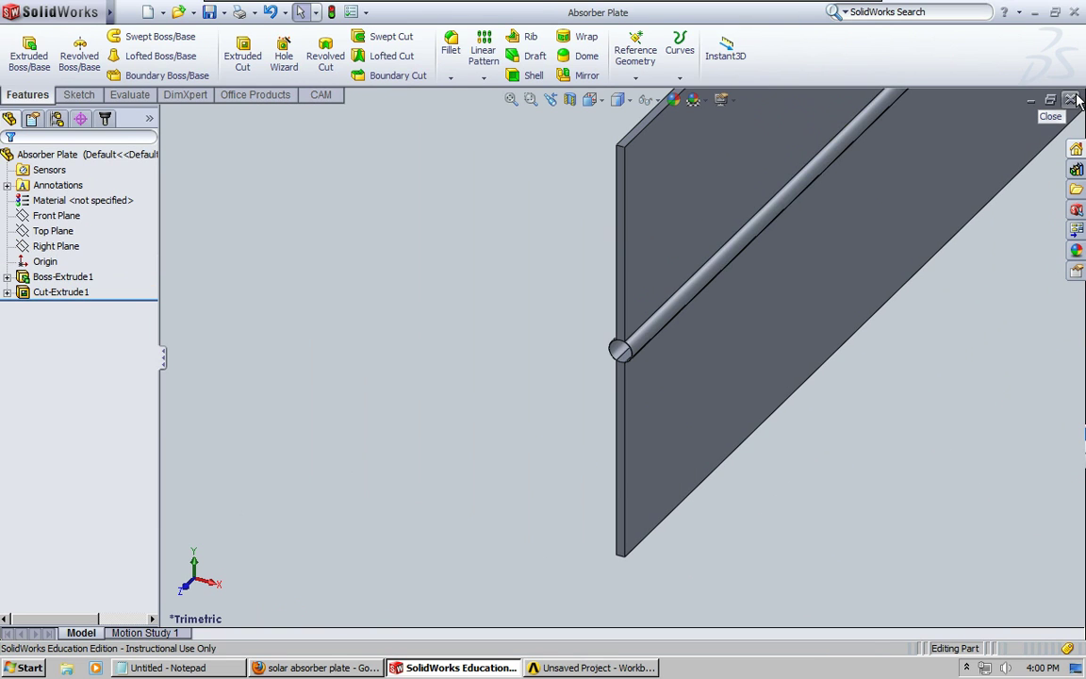
pyautogui.click(1072, 99)
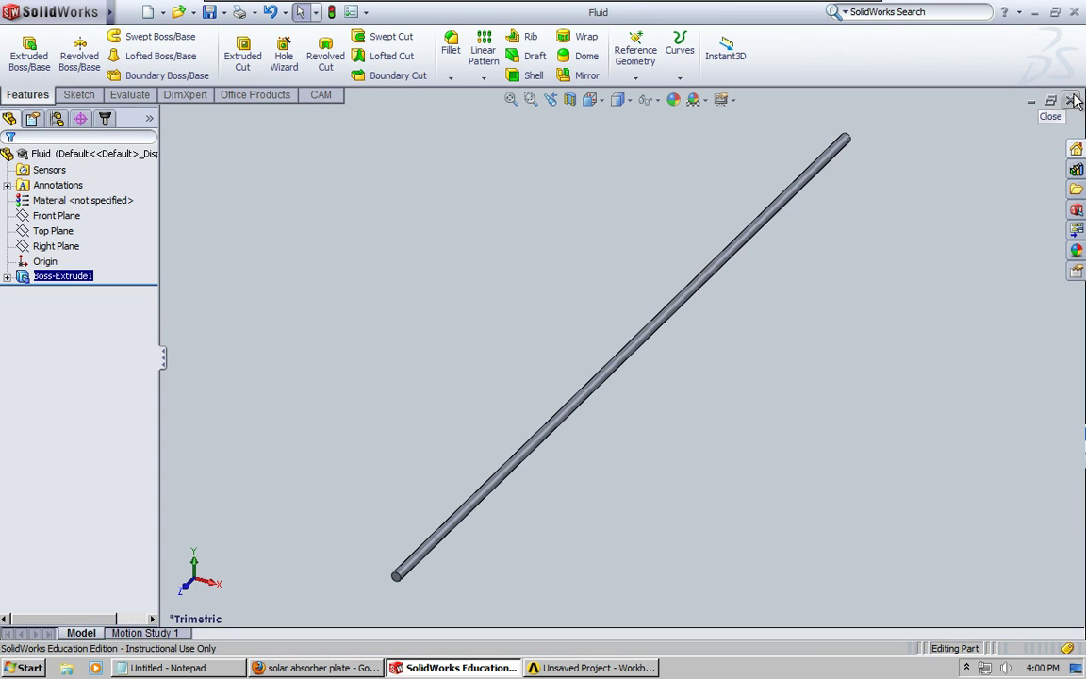
pyautogui.click(1073, 100)
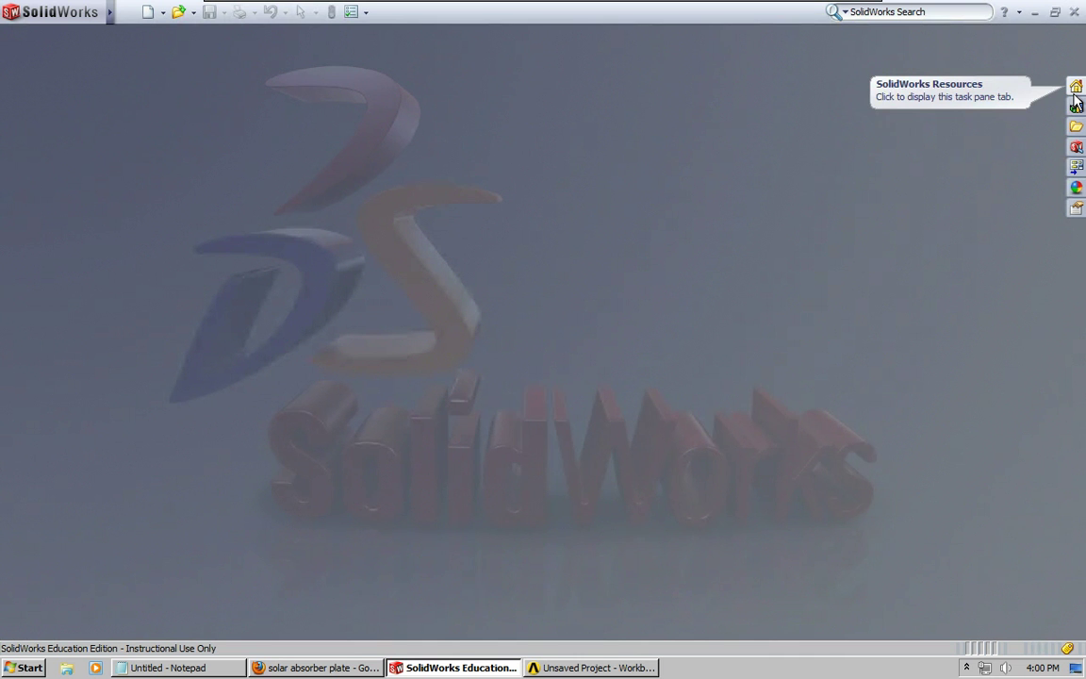
pyautogui.press('super+d')
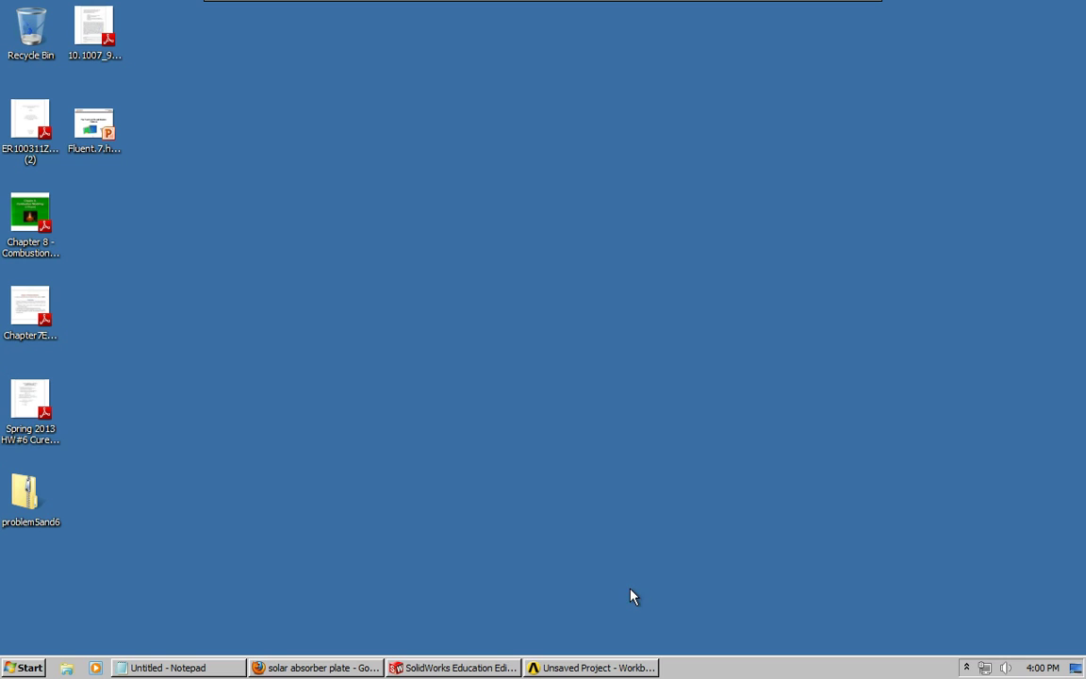
# Restore Workbench, hide the Properties pane, and drop a Fluid Flow (FLUENT) system into the schematic
pyautogui.click(622, 668)
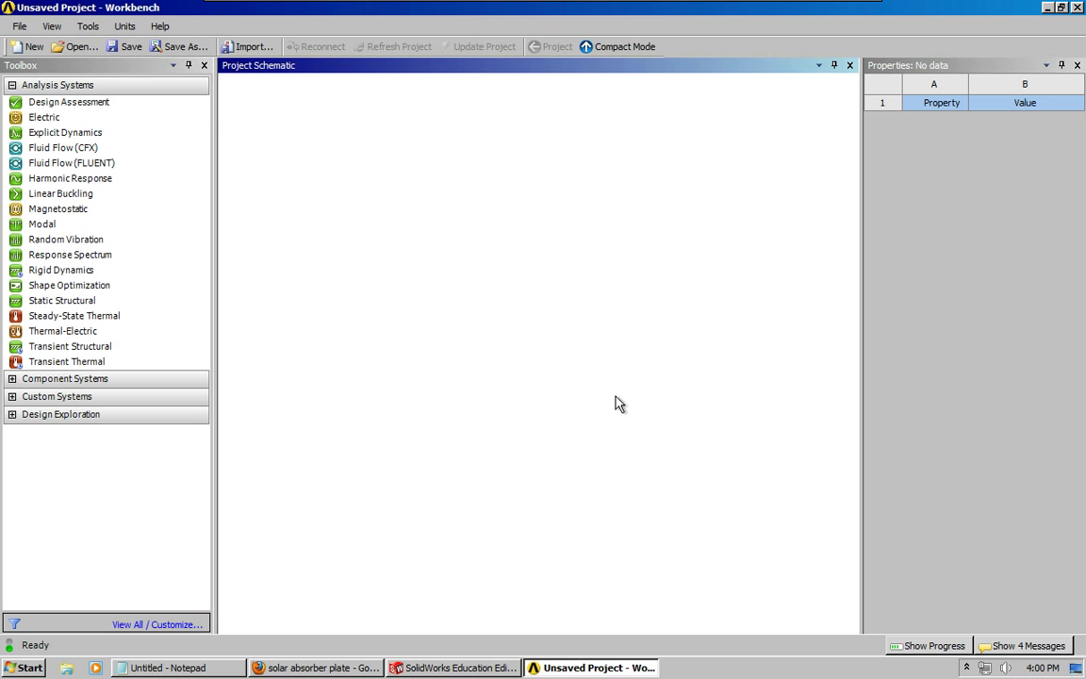
pyautogui.click(1078, 65)
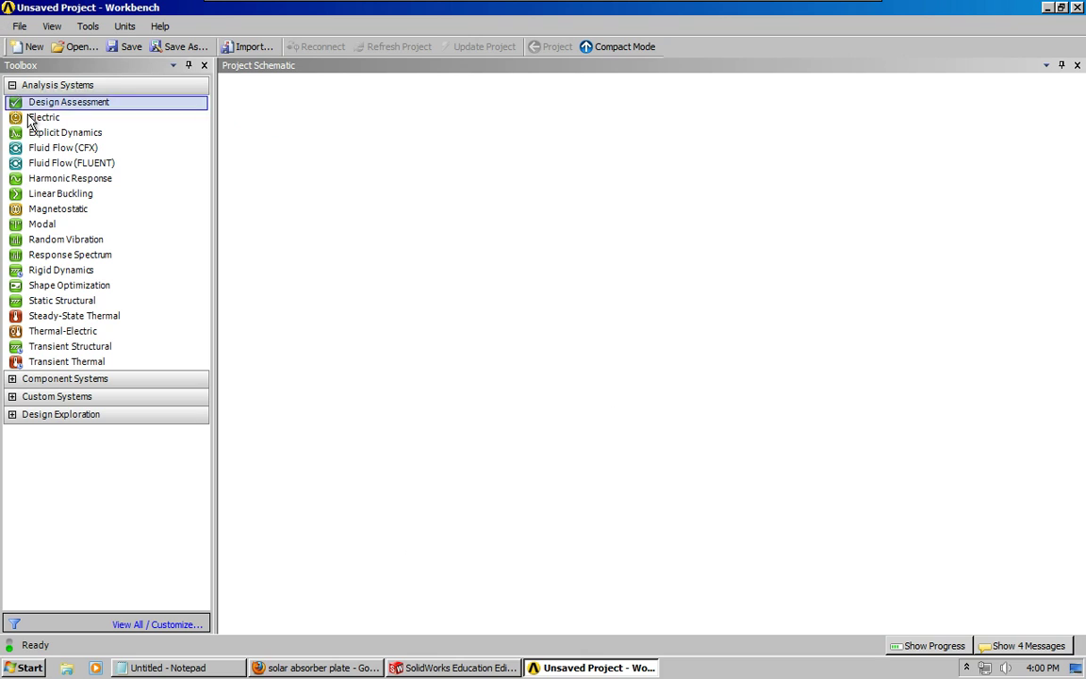
pyautogui.moveTo(42, 162); pyautogui.dragTo(326, 139)
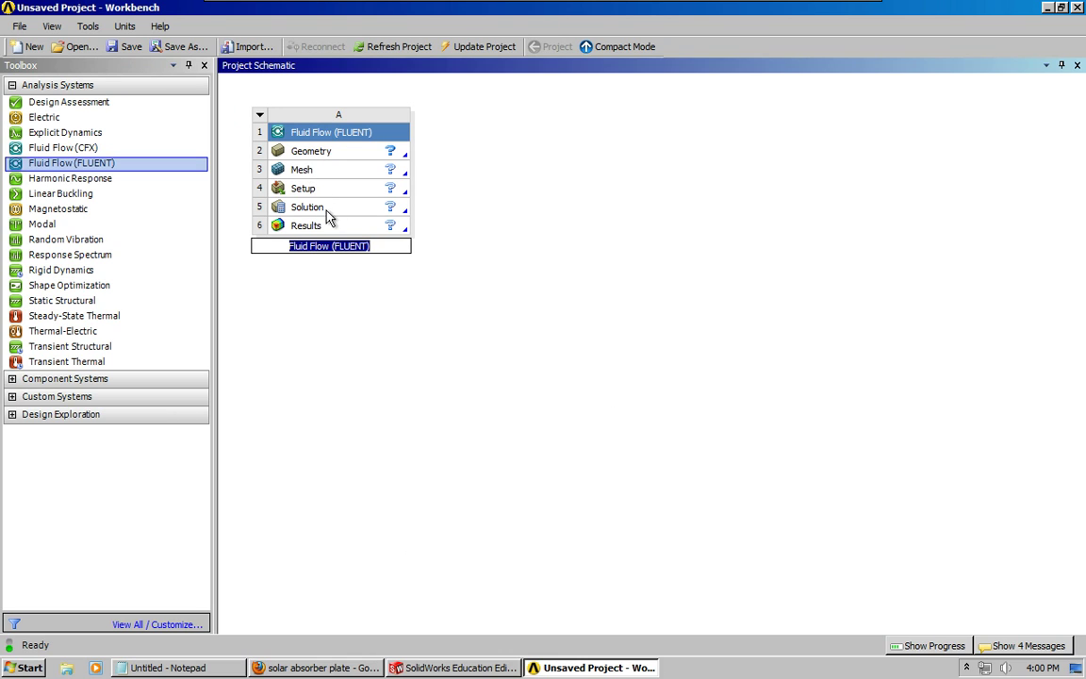
pyautogui.click(363, 153)
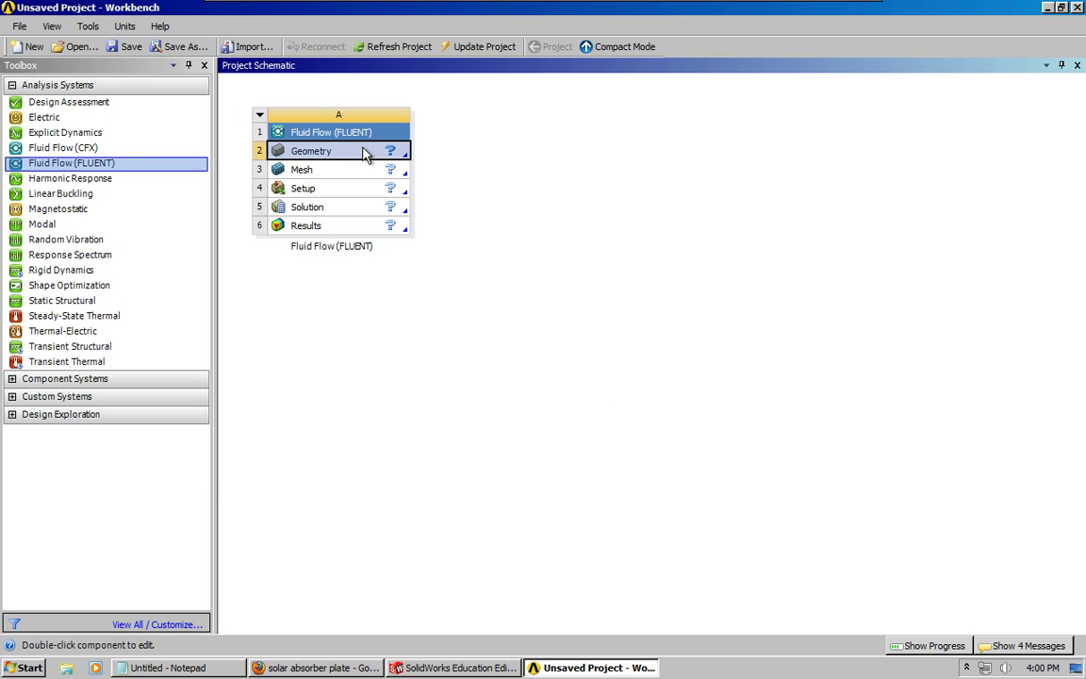
# Open the Geometry cell in DesignModeler and import the Fluid solid Part file as external geometry
pyautogui.doubleClick(344, 158)
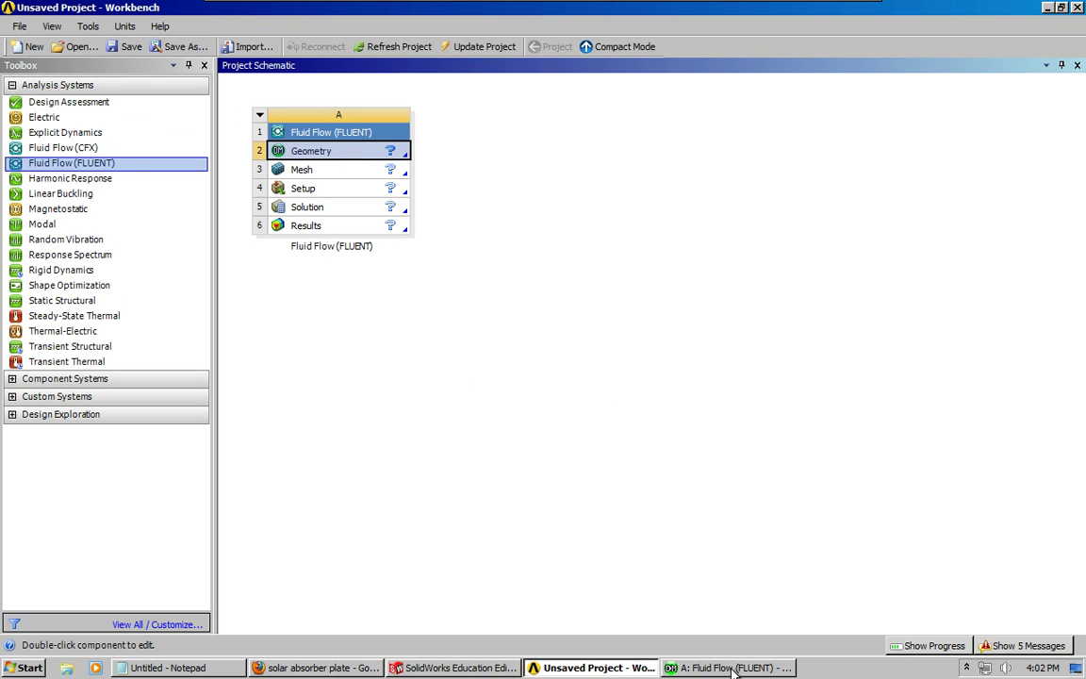
pyautogui.click(732, 667)
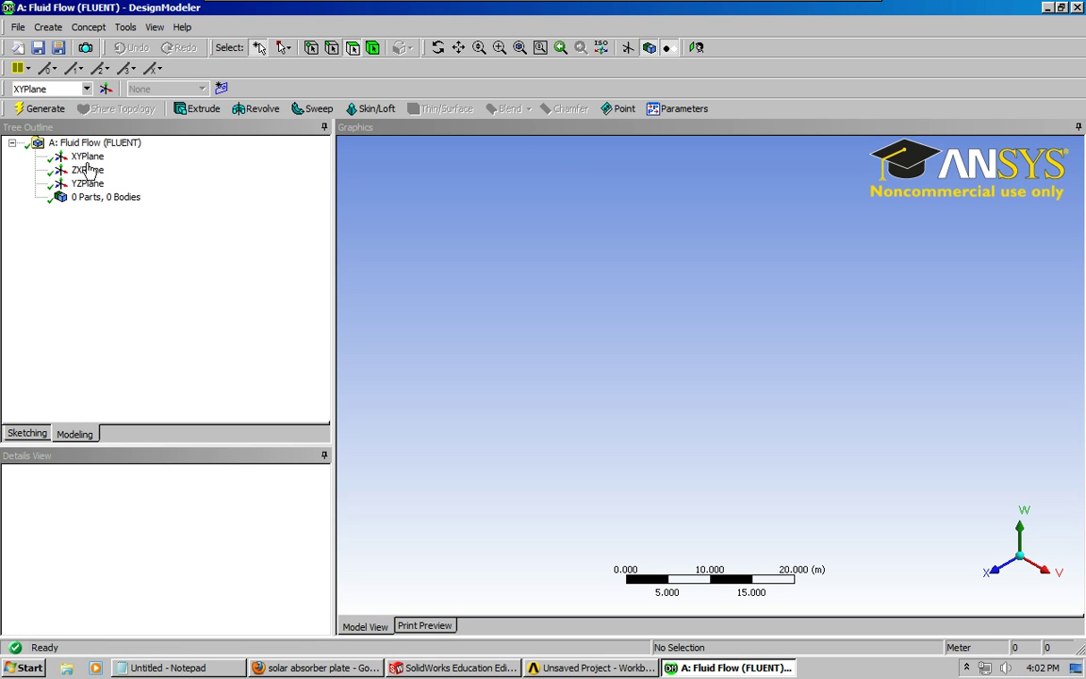
pyautogui.click(23, 29)
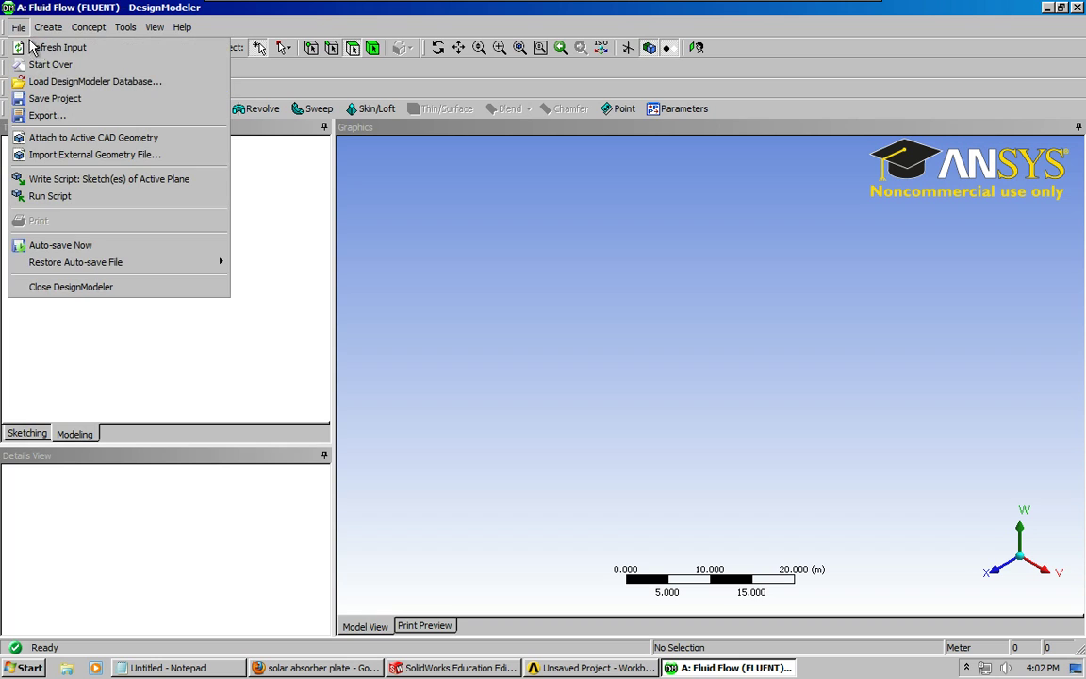
pyautogui.click(79, 156)
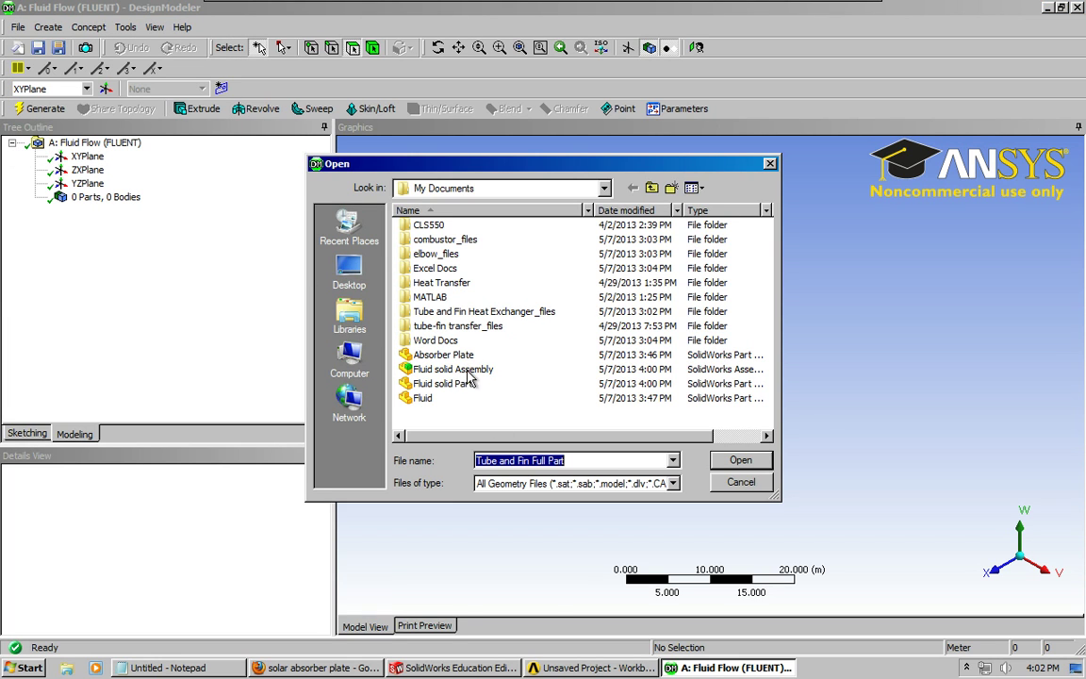
pyautogui.click(440, 386)
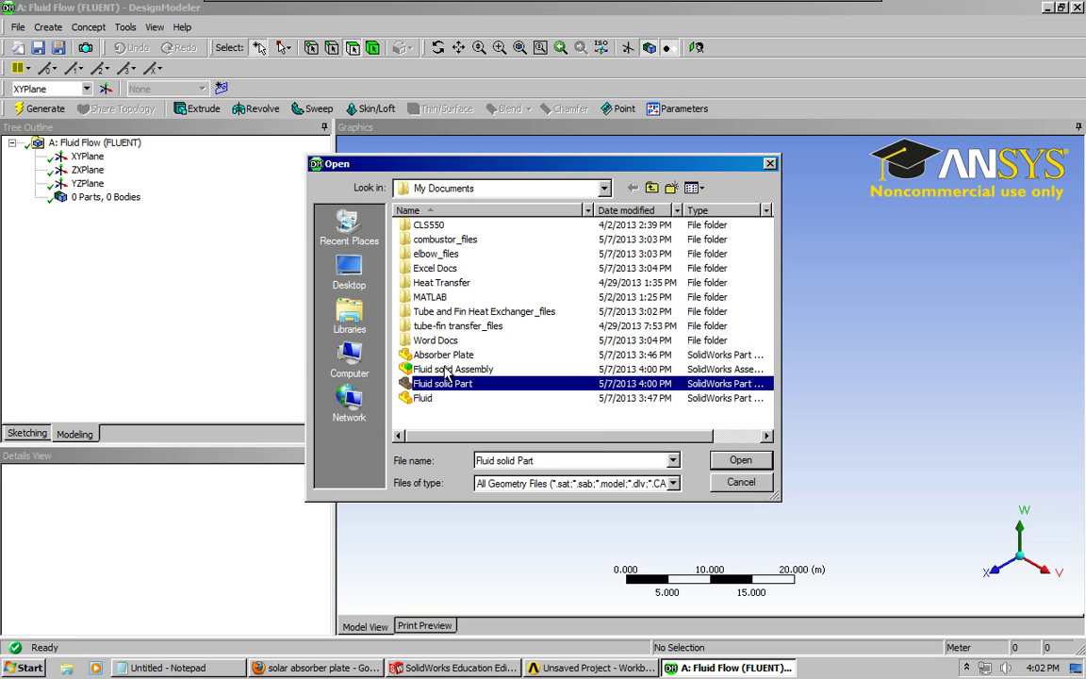
pyautogui.click(740, 460)
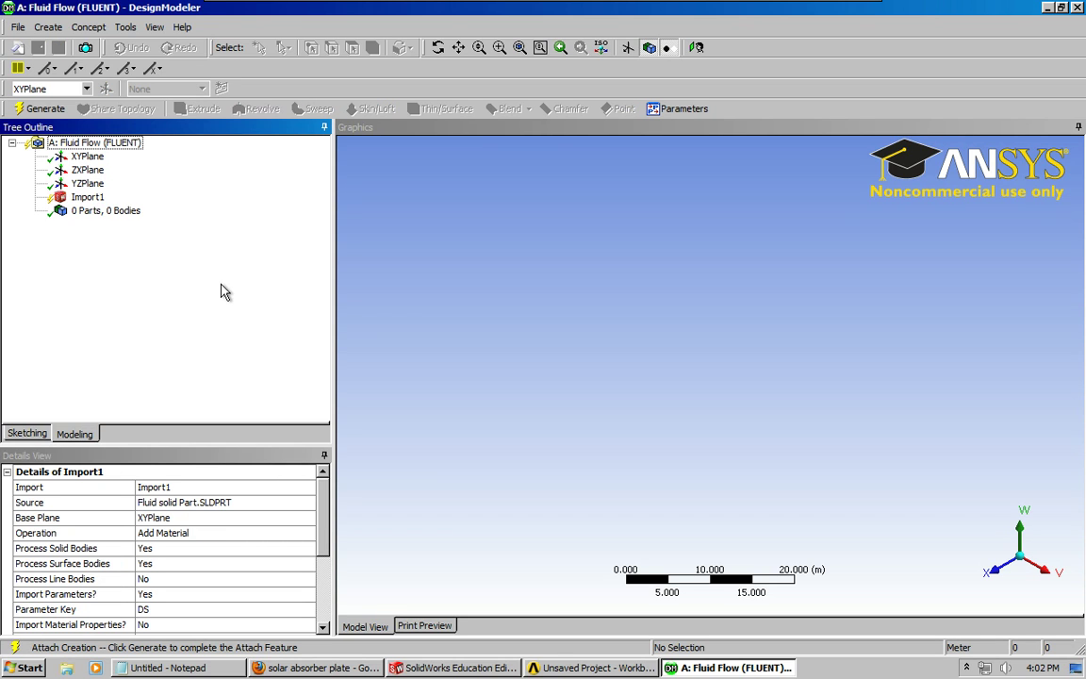
# Generate Import1, then box-zoom in on the tube's cut end at the plate
pyautogui.moveTo(323, 495)
pyautogui.mouseDown()
pyautogui.moveTo(327, 538)
pyautogui.moveTo(325, 498)
pyautogui.mouseUp()
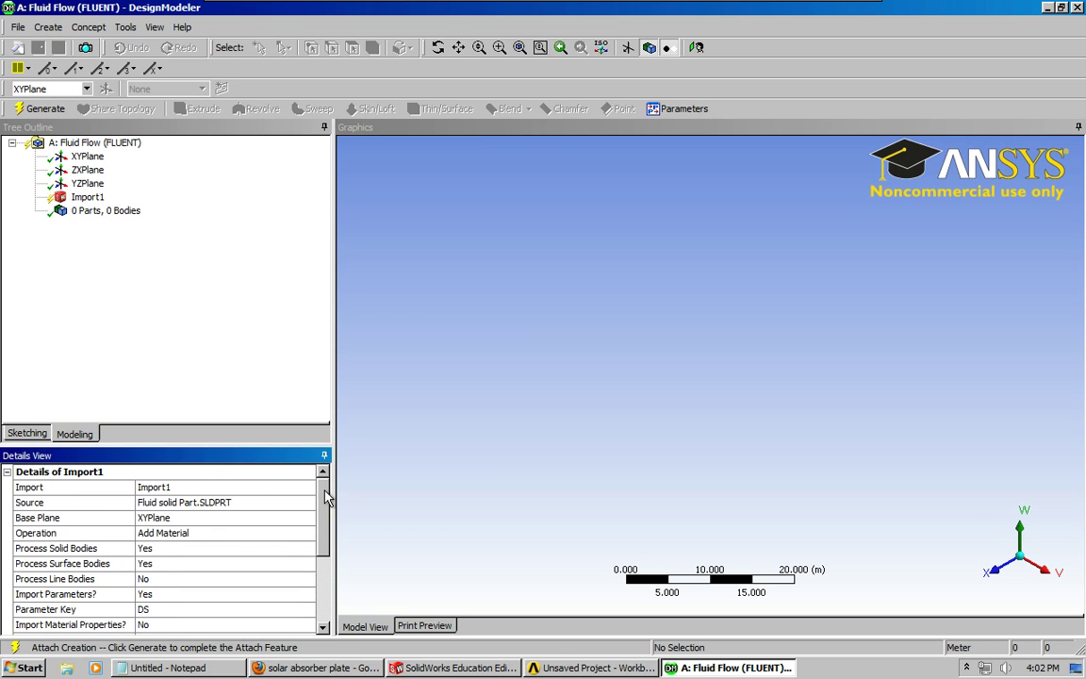
pyautogui.click(86, 198)
pyautogui.click(38, 108)
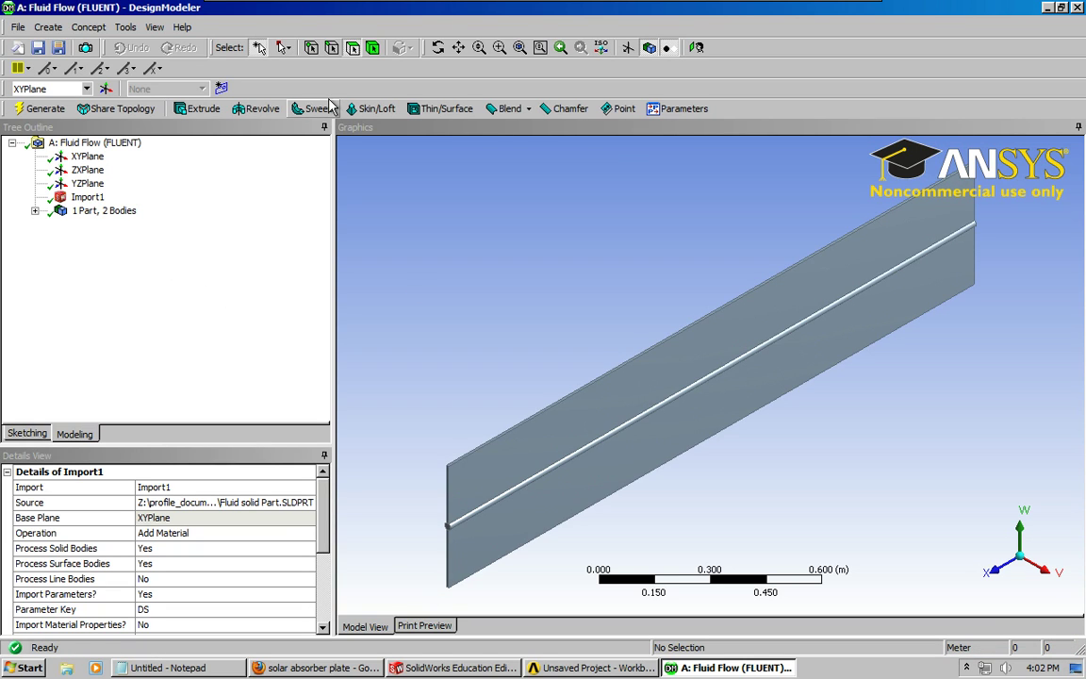
pyautogui.click(500, 47)
pyautogui.moveTo(428, 493); pyautogui.dragTo(518, 634)
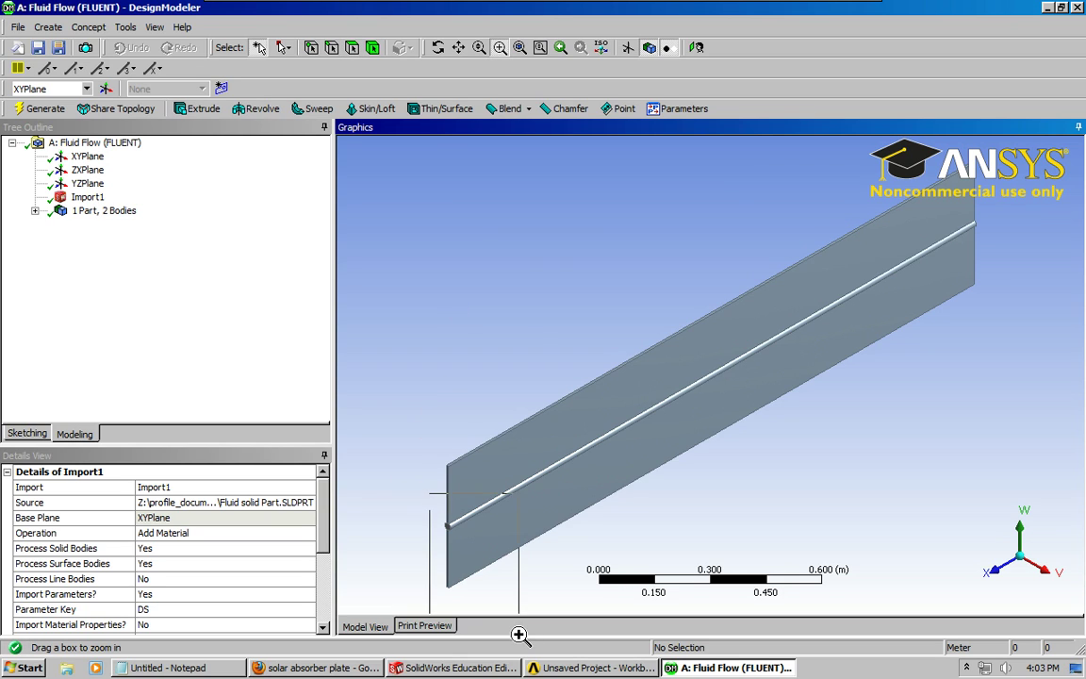
pyautogui.moveTo(598, 194); pyautogui.dragTo(659, 291)
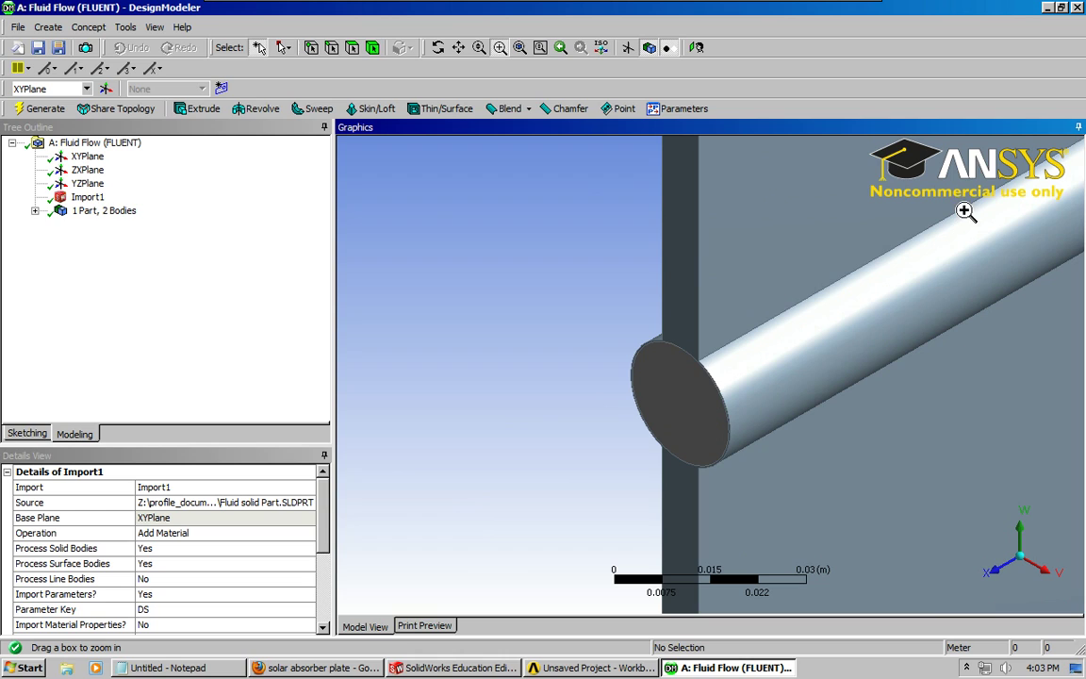
pyautogui.click(60, 311)
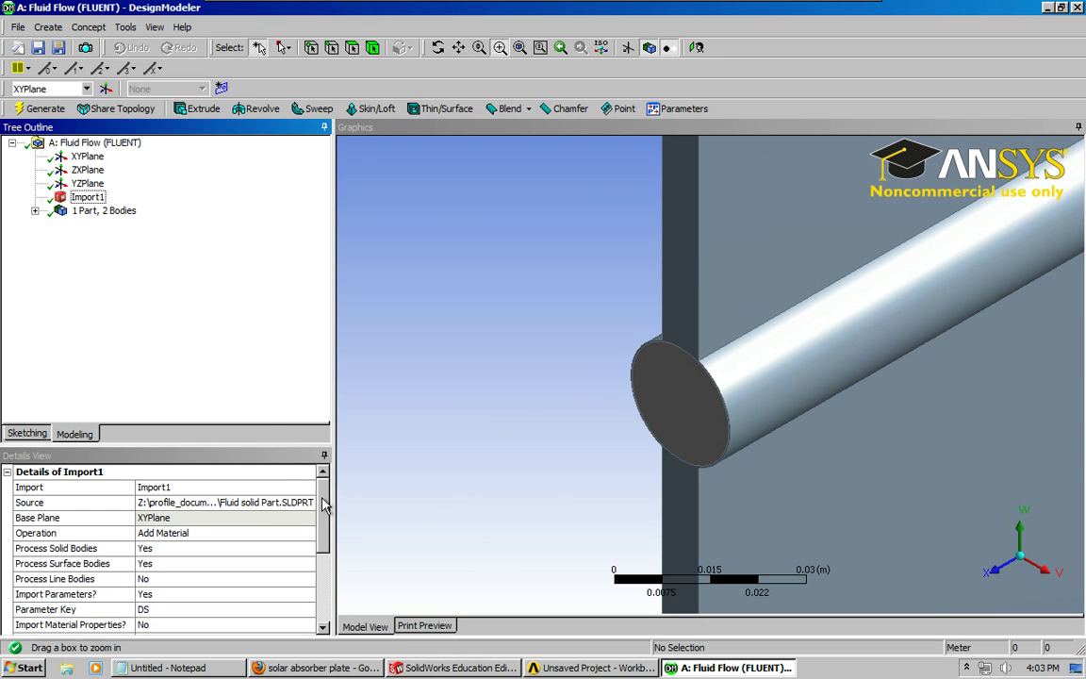
# Expand the part to list Fluid-1-solid1 and Absorber Plate-1-solid1, selecting each body
pyautogui.moveTo(323, 504); pyautogui.dragTo(319, 438)
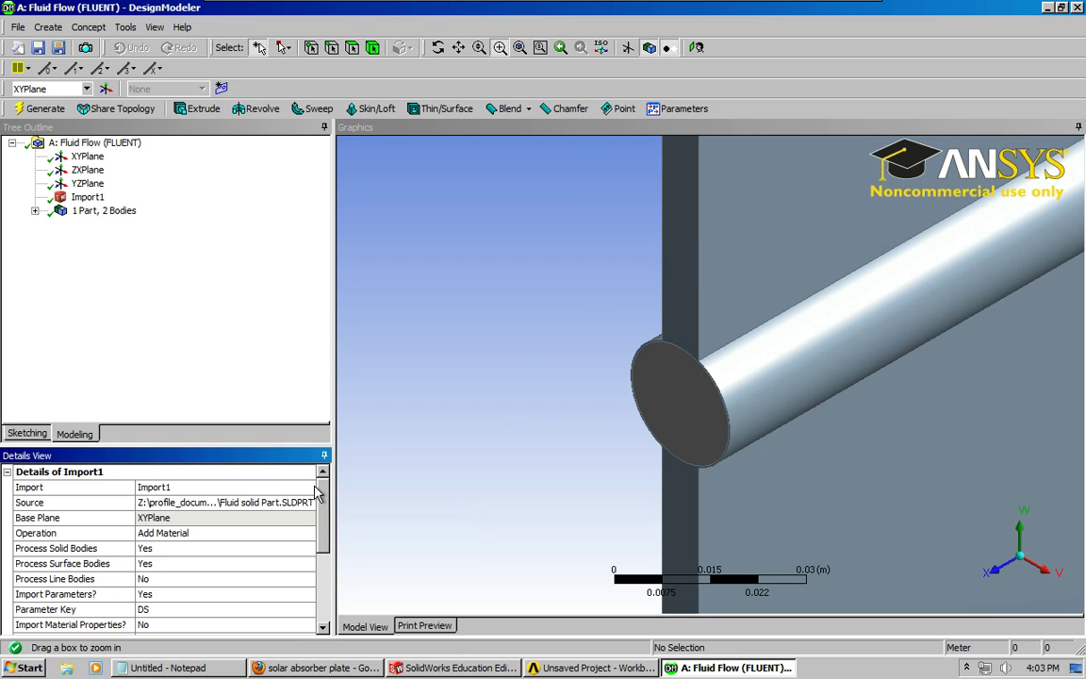
pyautogui.click(35, 210)
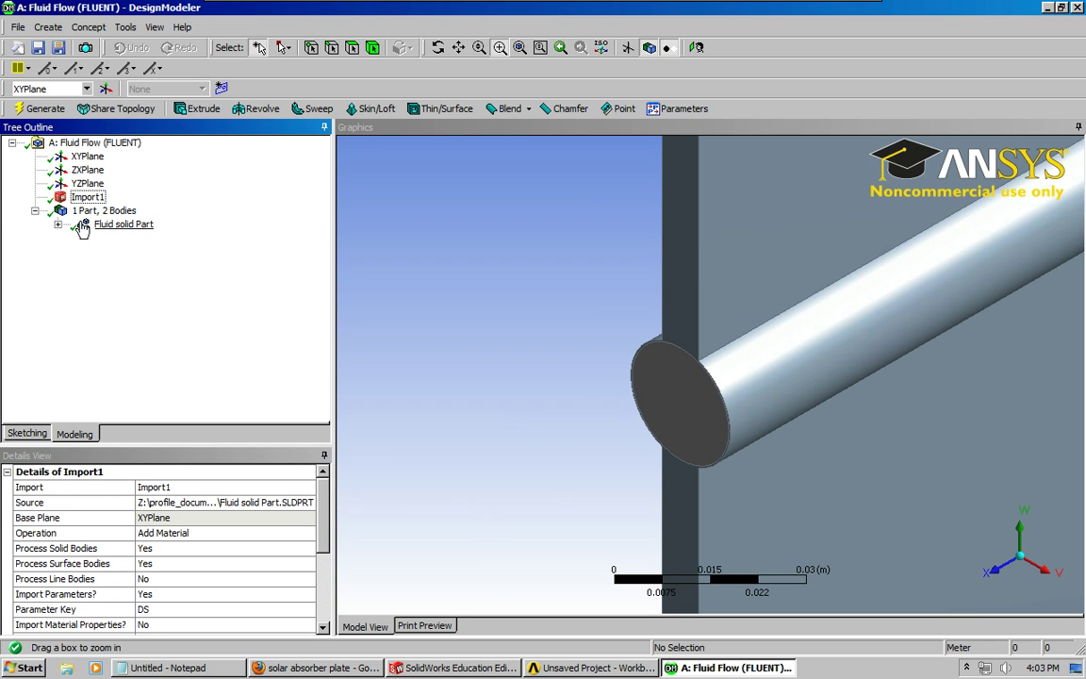
pyautogui.doubleClick(123, 224)
pyautogui.click(137, 239)
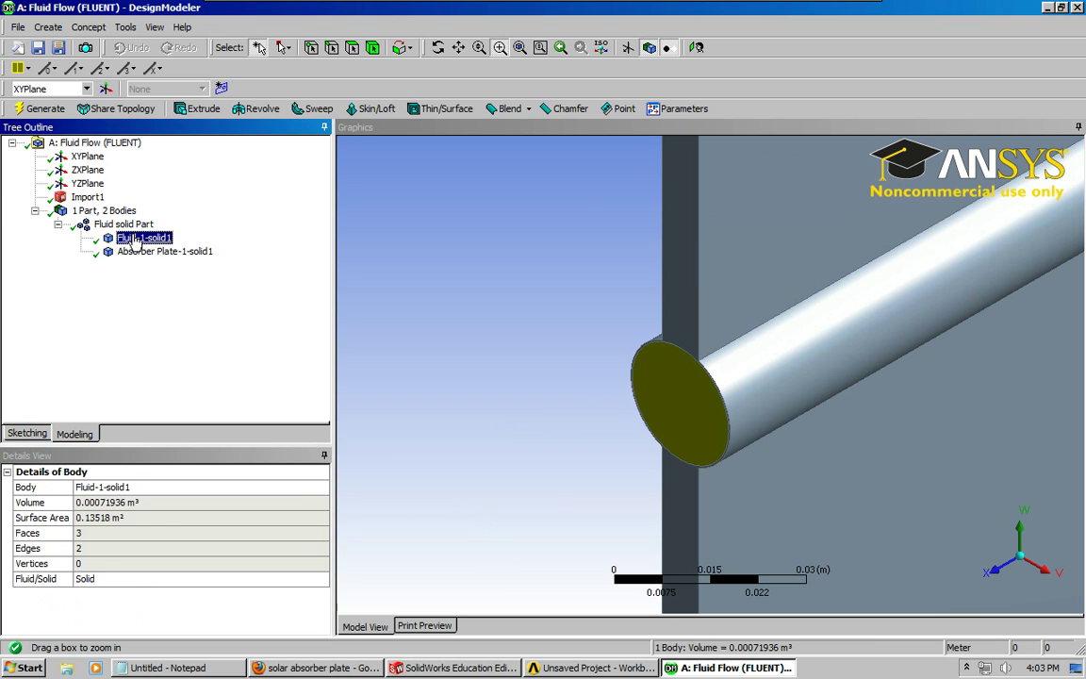
pyautogui.click(139, 253)
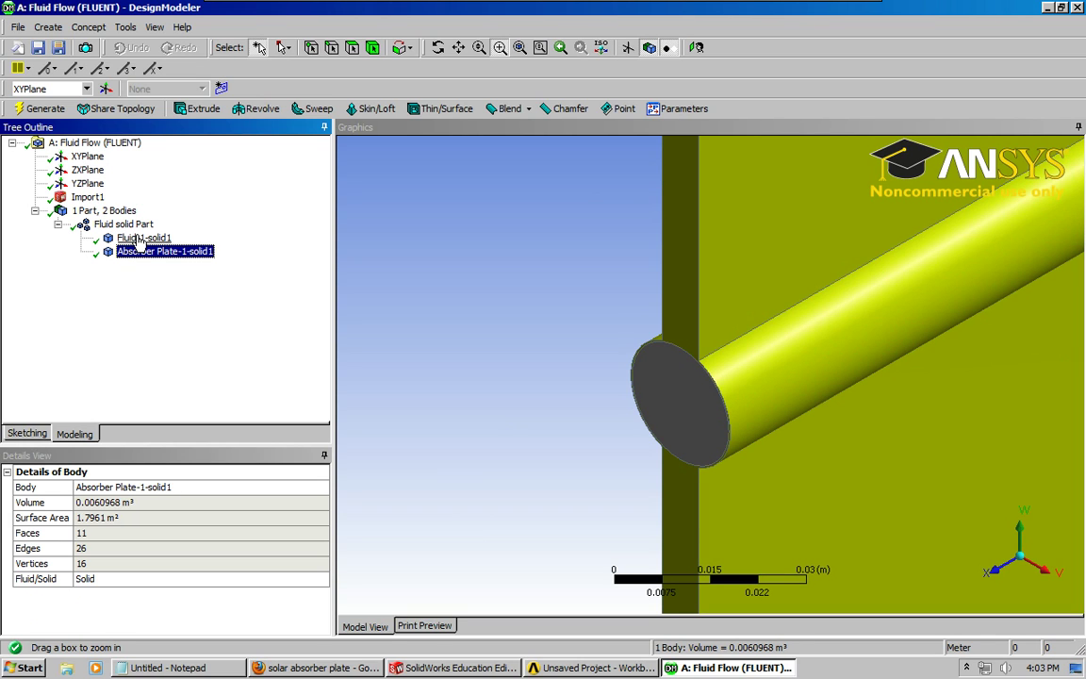
pyautogui.click(141, 239)
# Hide the Fluid-1-solid1 body, then show all bodies again
pyautogui.rightClick(139, 243)
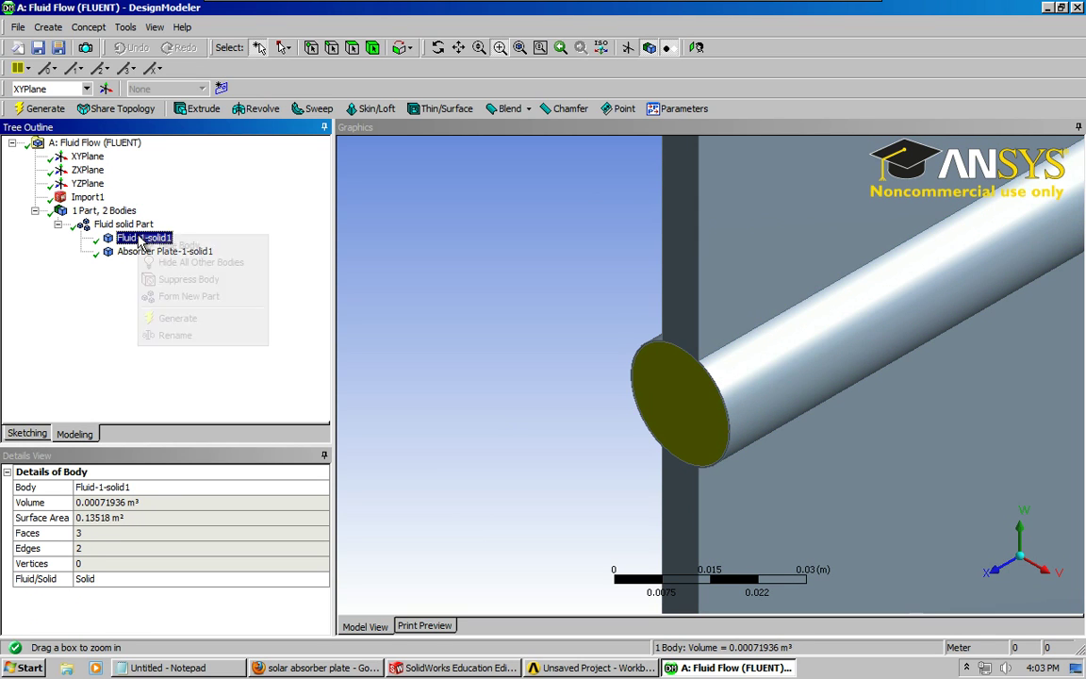
pyautogui.click(180, 245)
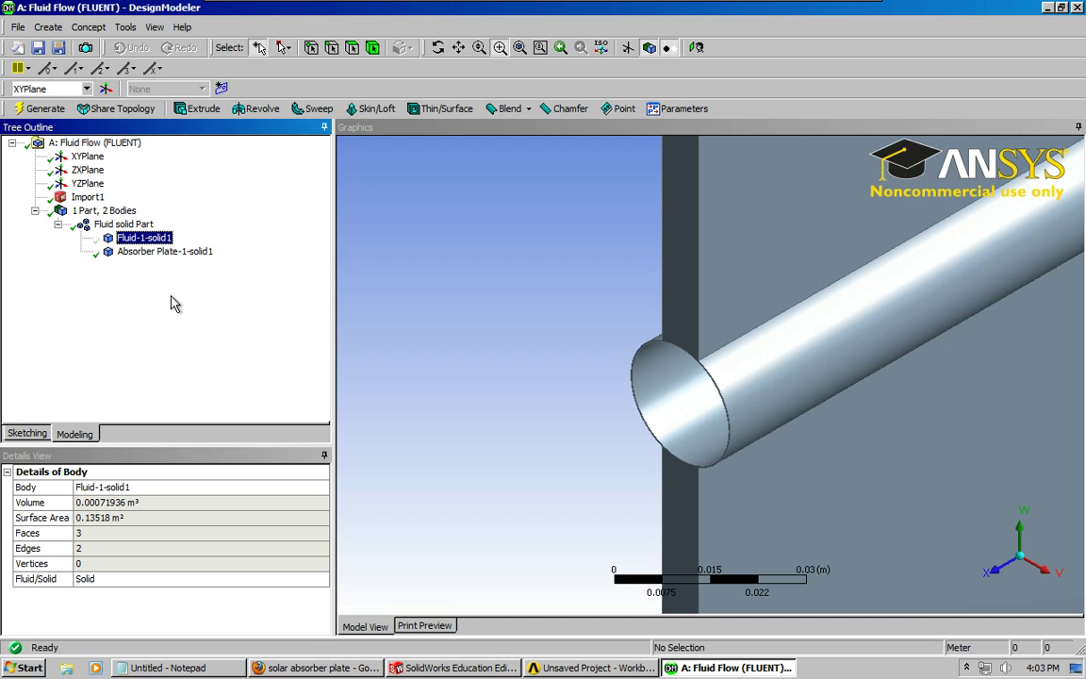
pyautogui.click(141, 238)
pyautogui.rightClick(146, 243)
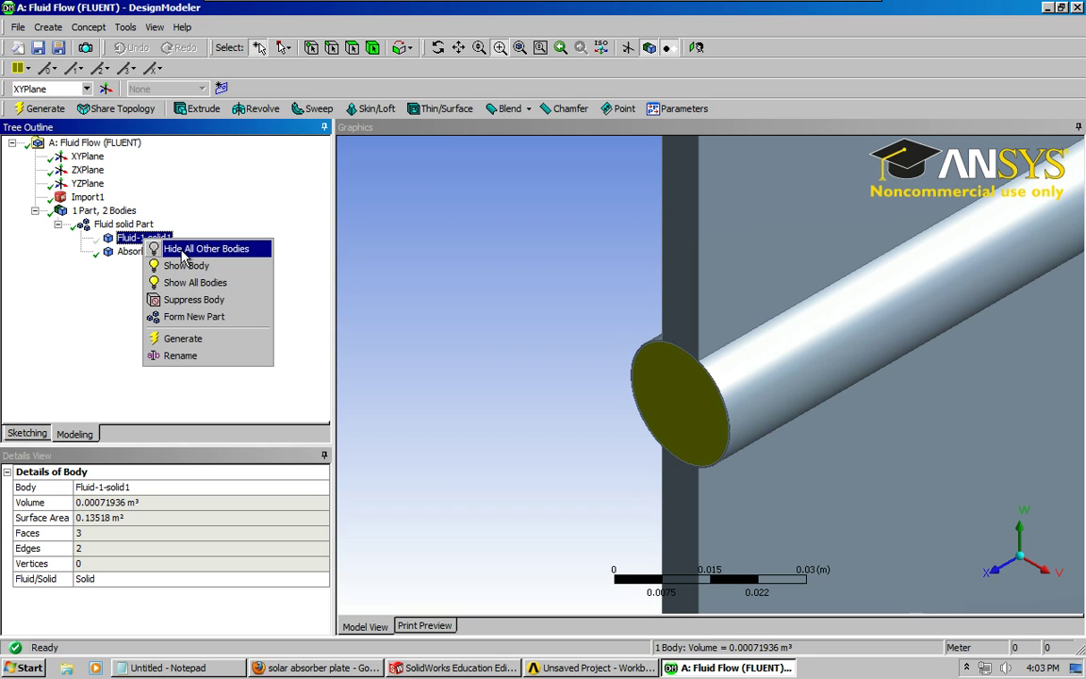
pyautogui.click(184, 283)
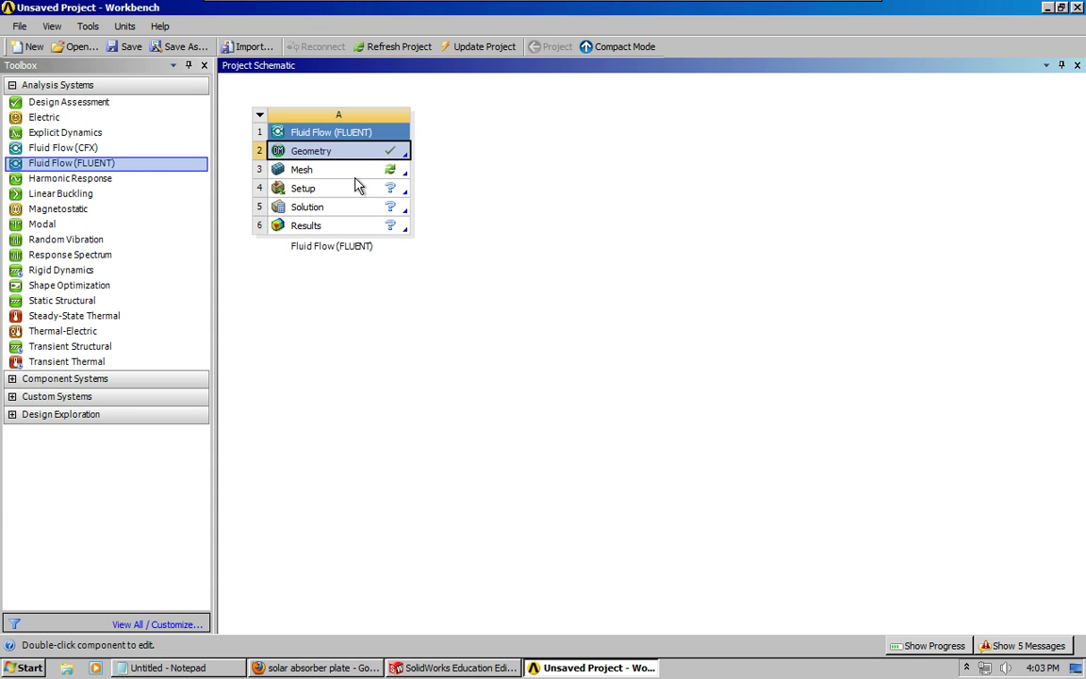
# Run Update on the Fluid Flow (FLUENT) Mesh cell from its context menu
pyautogui.rightClick(356, 171)
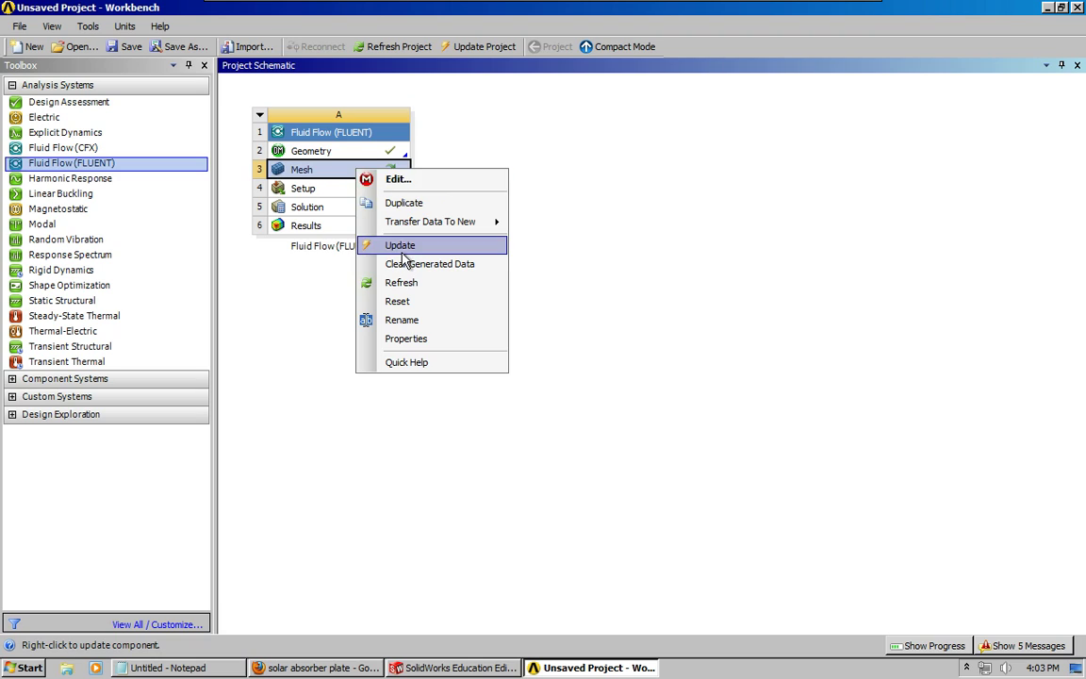
pyautogui.click(368, 247)
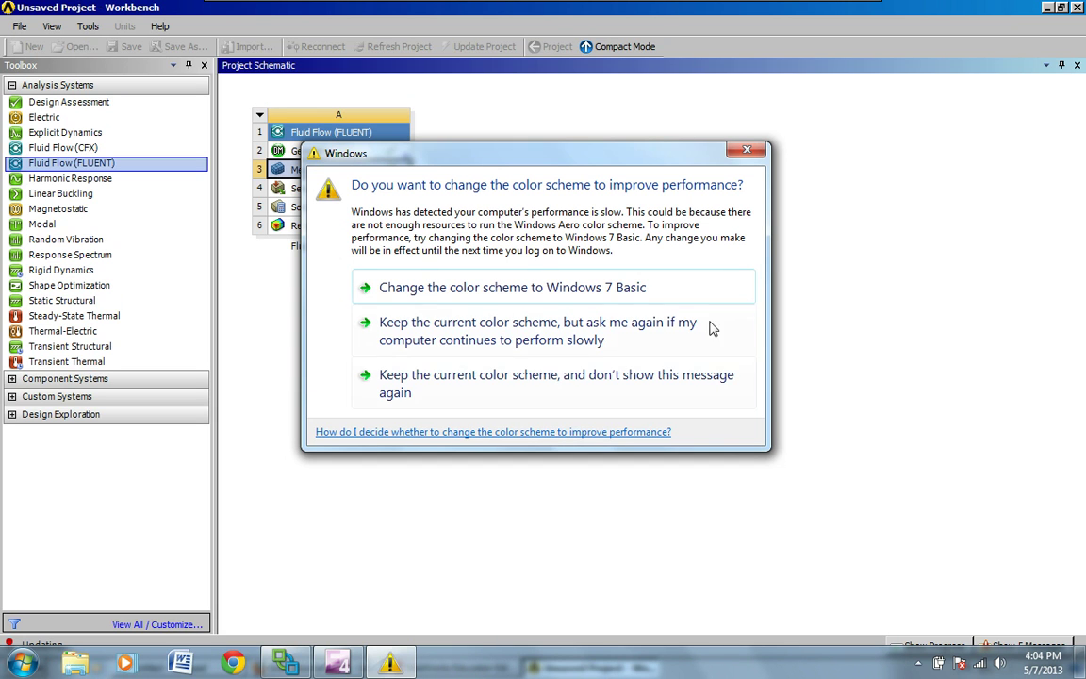
# Dismiss the colour-scheme warning and launch Meshing via Edit on the Mesh cell
pyautogui.click(752, 151)
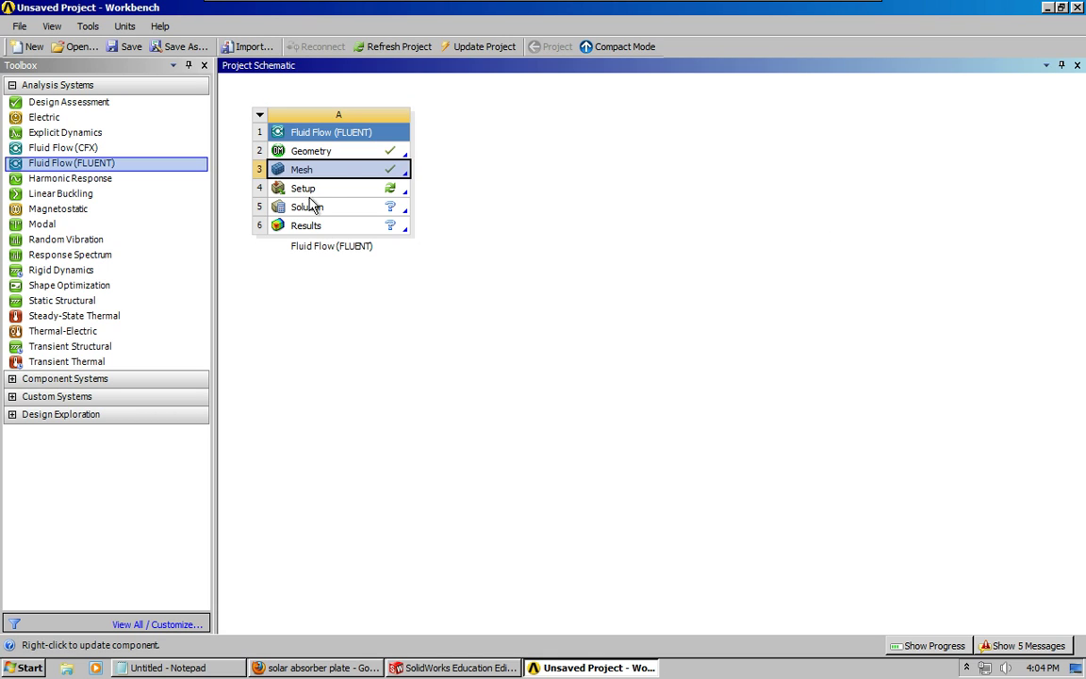
pyautogui.rightClick(335, 173)
pyautogui.click(376, 175)
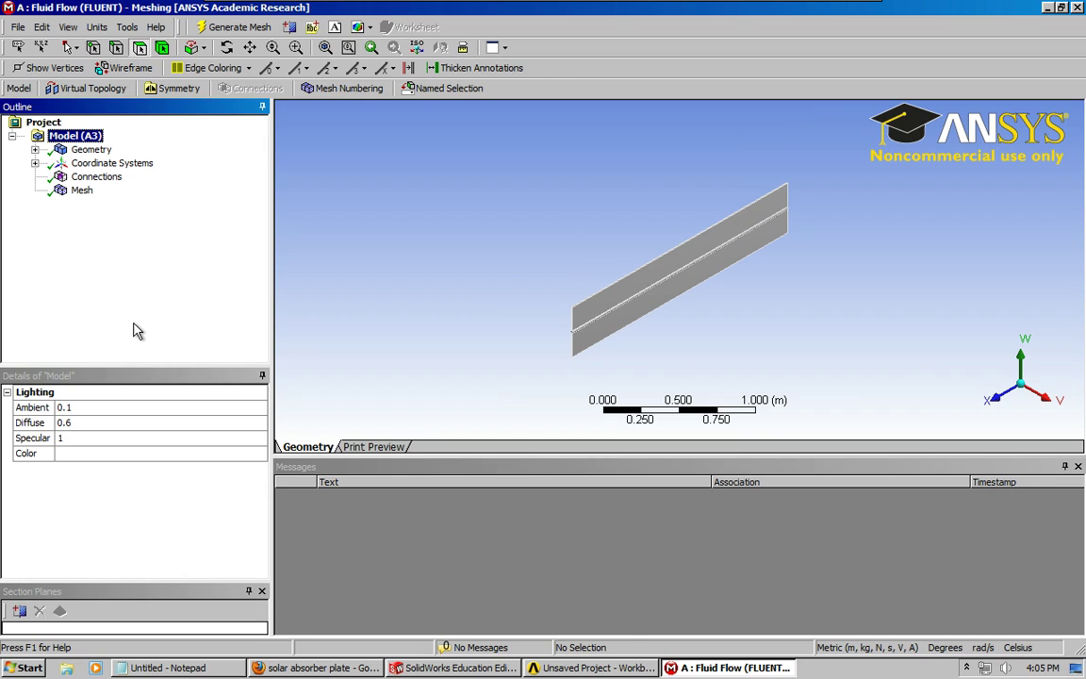
# Expand the geometry, select Absorber Plate-1-solid1, zoom on the plate end, and check its Fluid/Solid setting
pyautogui.click(35, 150)
pyautogui.click(58, 163)
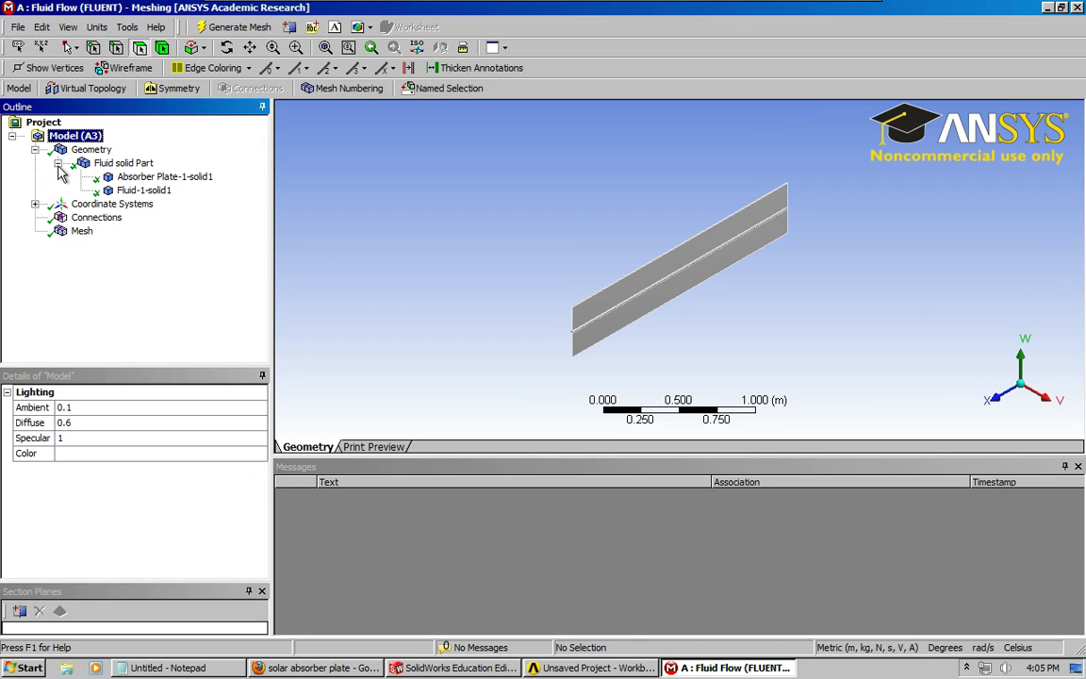
pyautogui.click(132, 178)
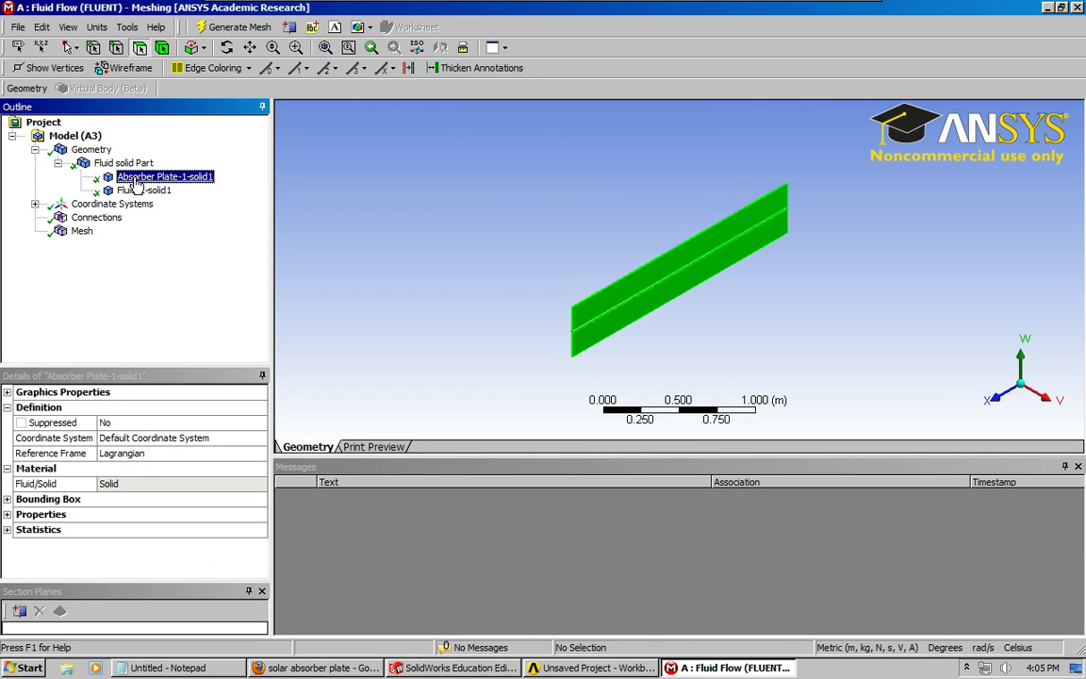
pyautogui.click(295, 48)
pyautogui.moveTo(550, 298); pyautogui.dragTo(597, 364)
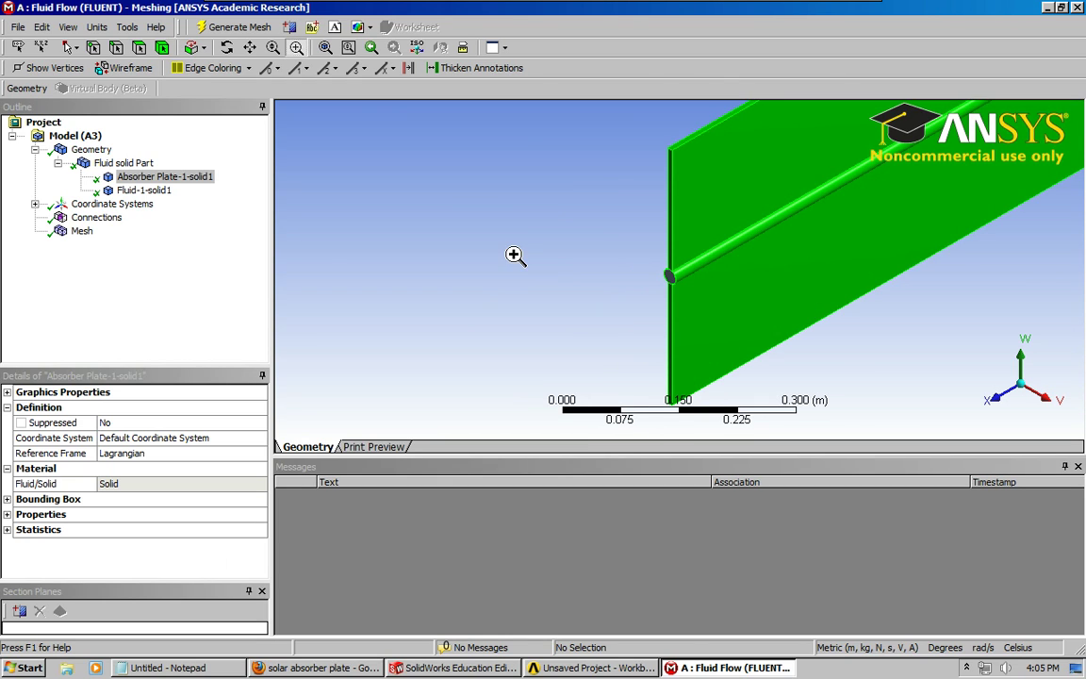
pyautogui.click(140, 483)
pyautogui.click(146, 484)
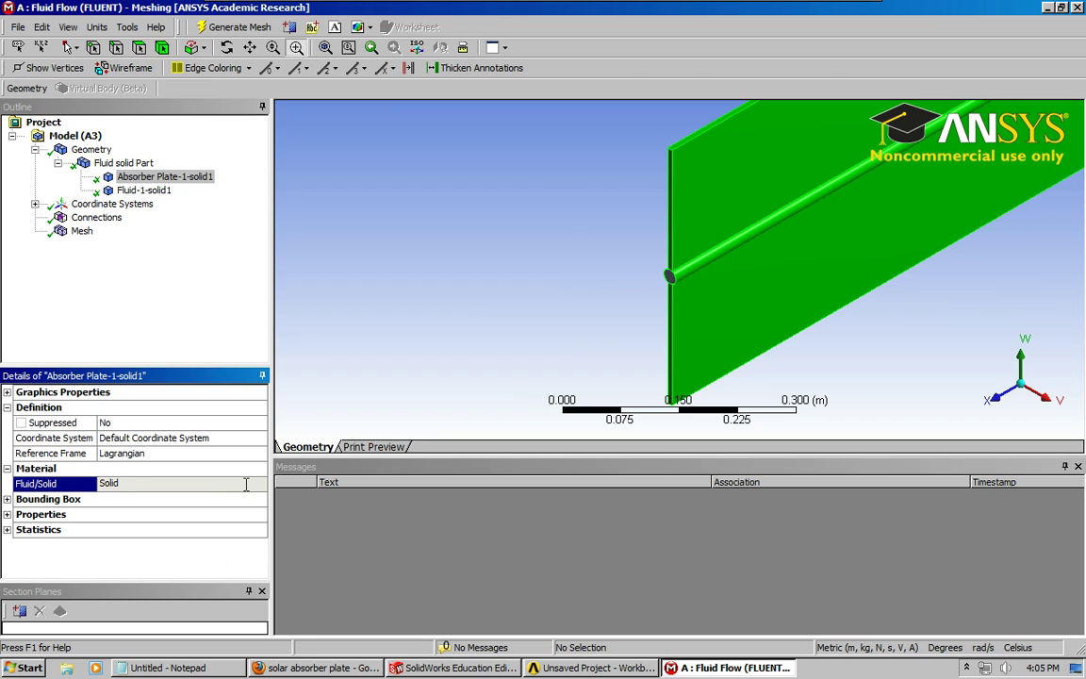
# Select the Fluid-1-solid1 tube body and confirm its Fluid/Solid setting is Solid
pyautogui.click(152, 179)
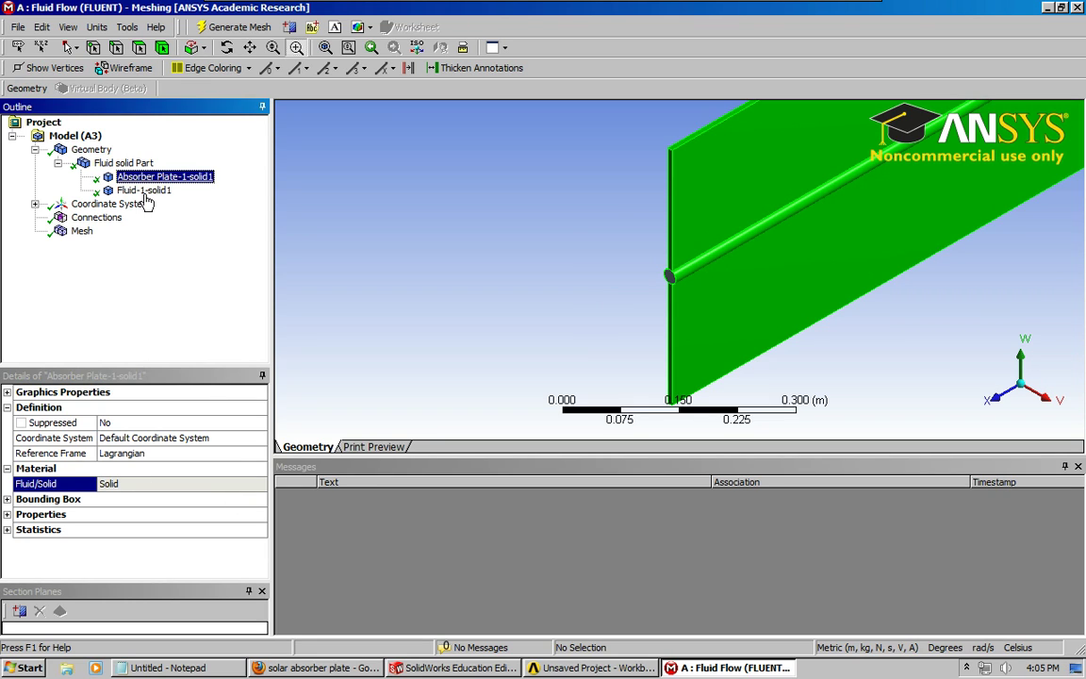
pyautogui.click(143, 189)
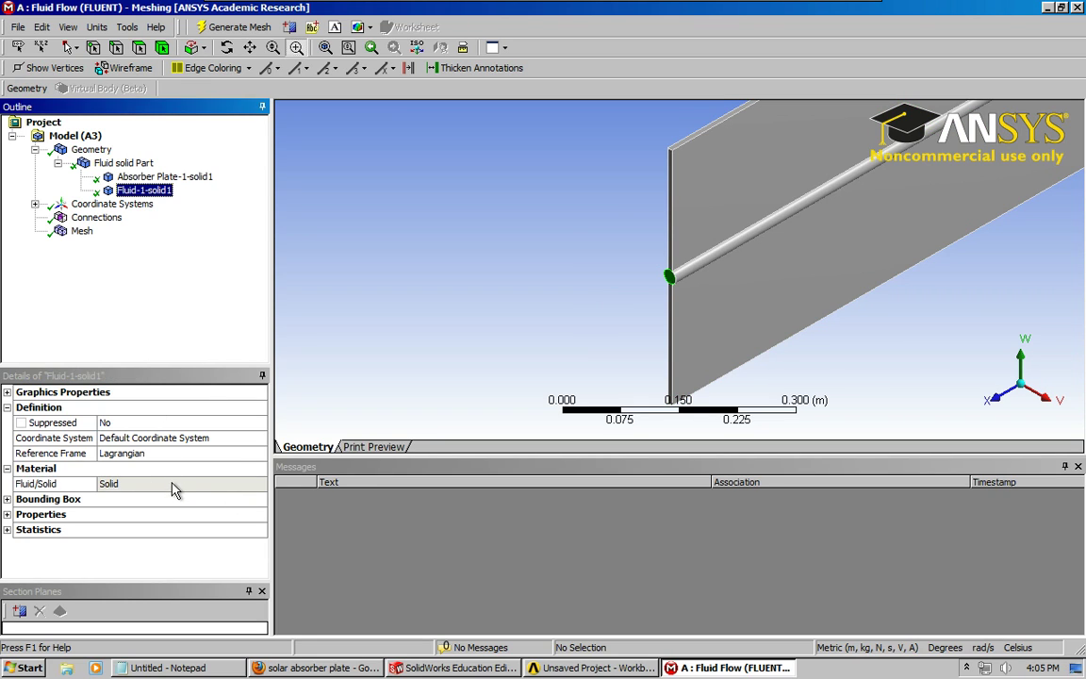
pyautogui.click(243, 483)
pyautogui.click(247, 483)
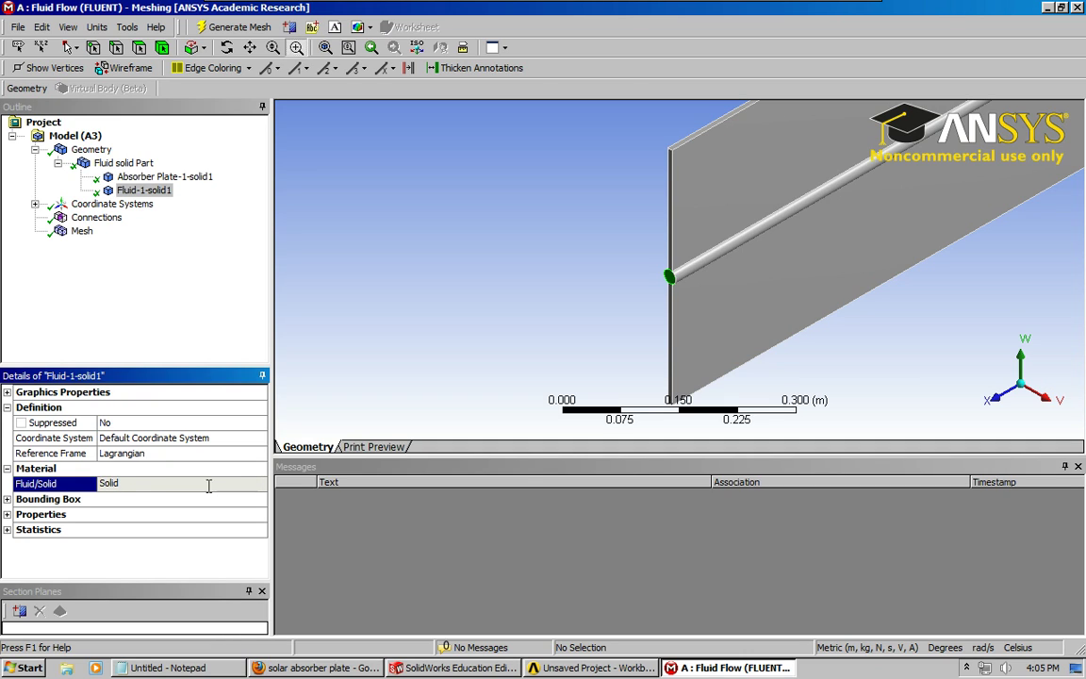
pyautogui.click(127, 265)
# Browse the Coordinate Systems, Connections and Mesh branches of the outline
pyautogui.click(35, 203)
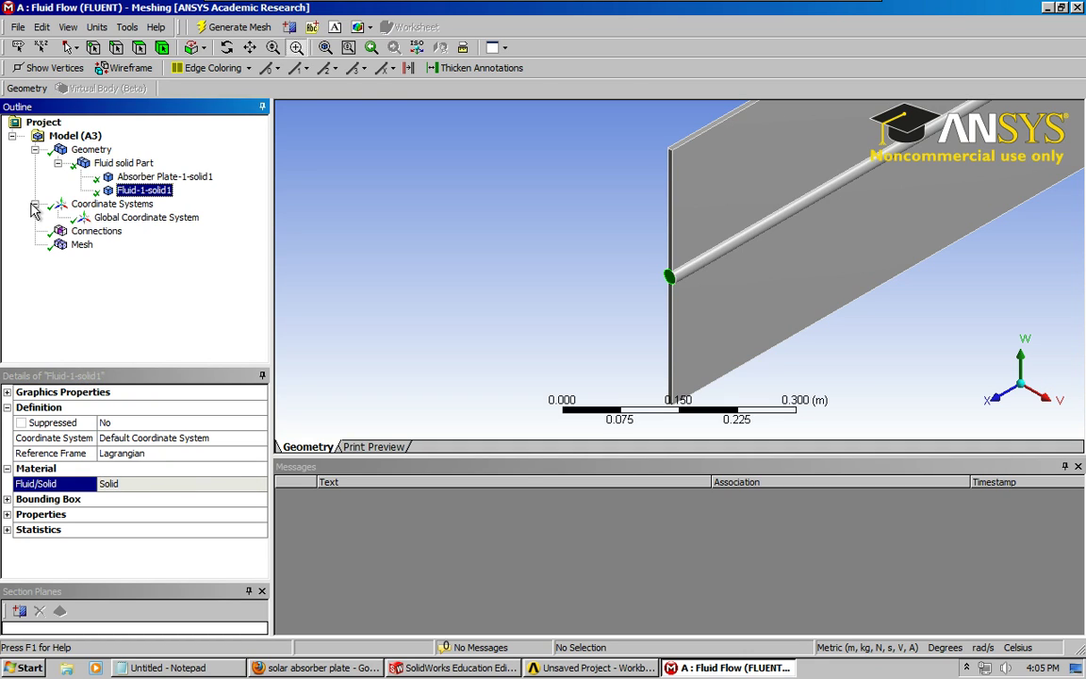
pyautogui.click(108, 218)
pyautogui.click(97, 232)
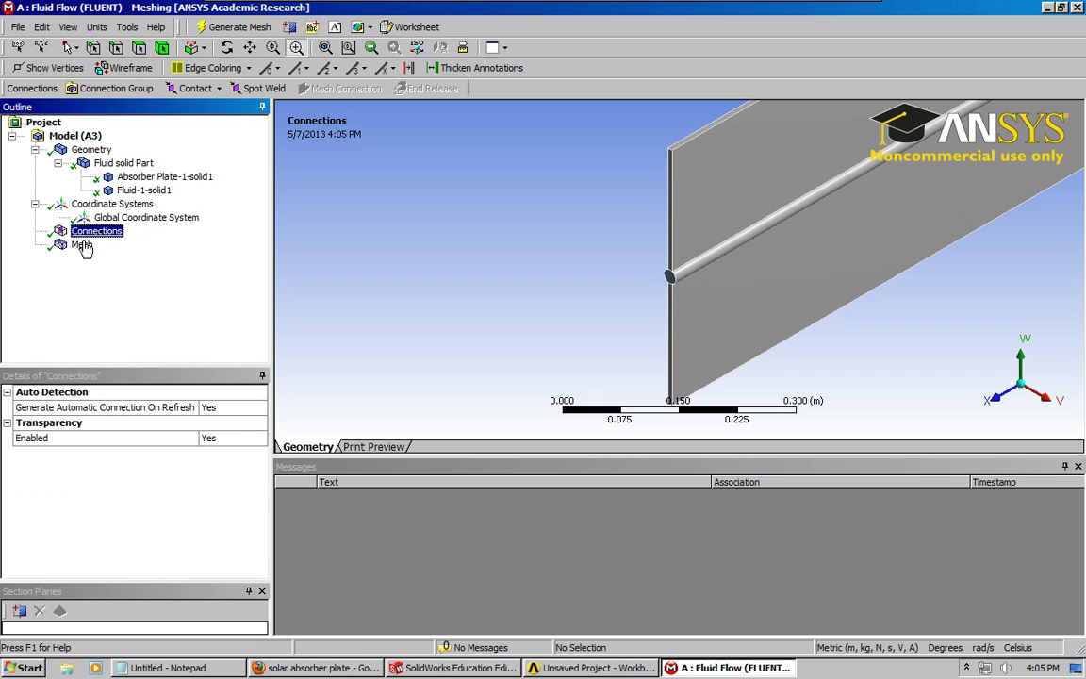
pyautogui.click(82, 244)
# Reselect Fluid-1-solid1 and review its Fluid/Solid property once more, leaving it Solid
pyautogui.click(137, 191)
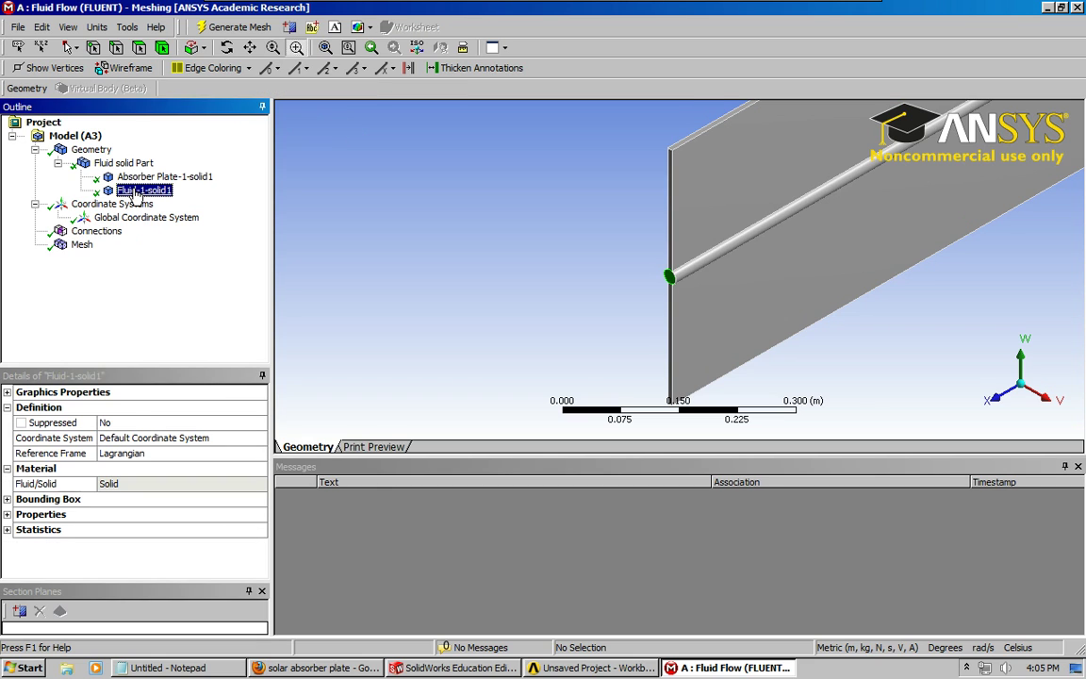
pyautogui.rightClick(139, 193)
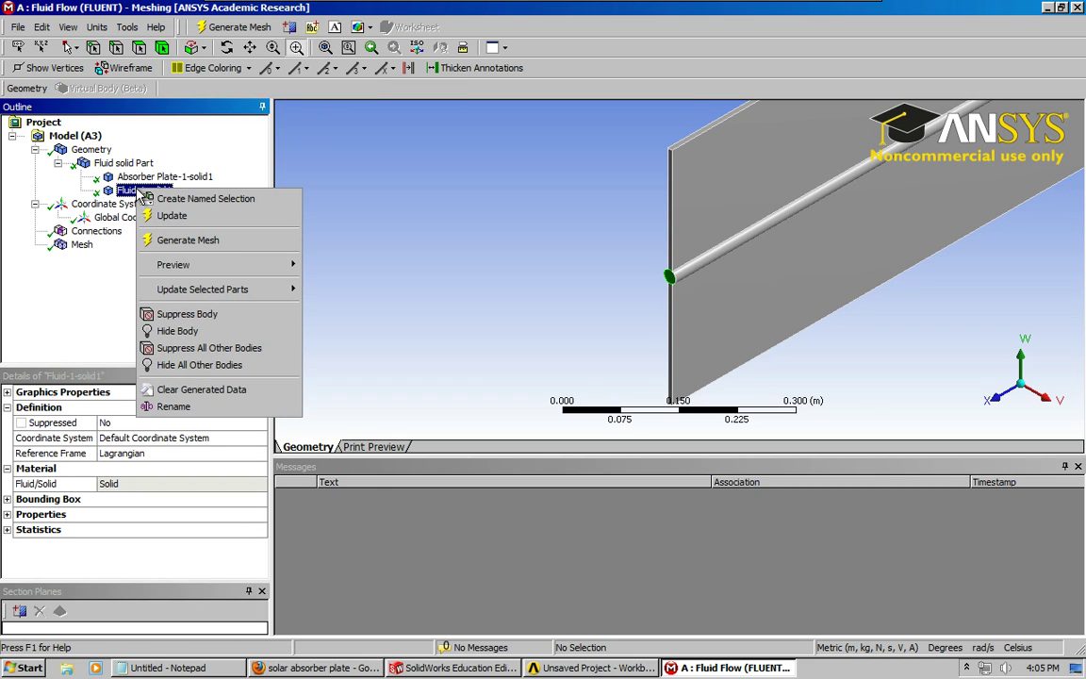
pyautogui.click(82, 257)
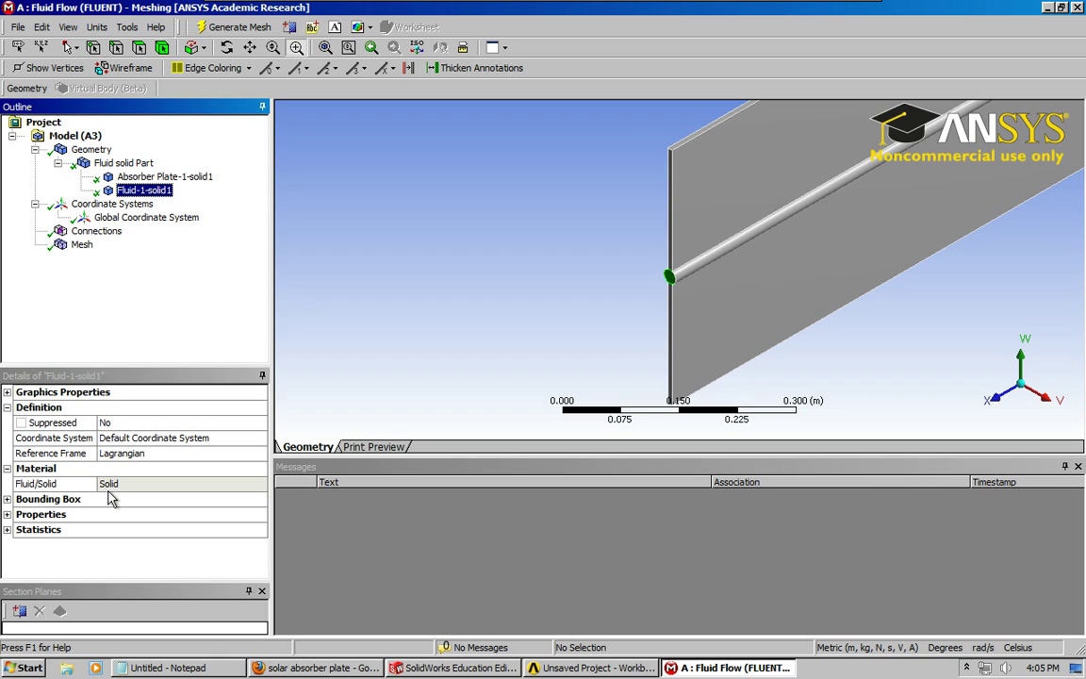
pyautogui.click(119, 484)
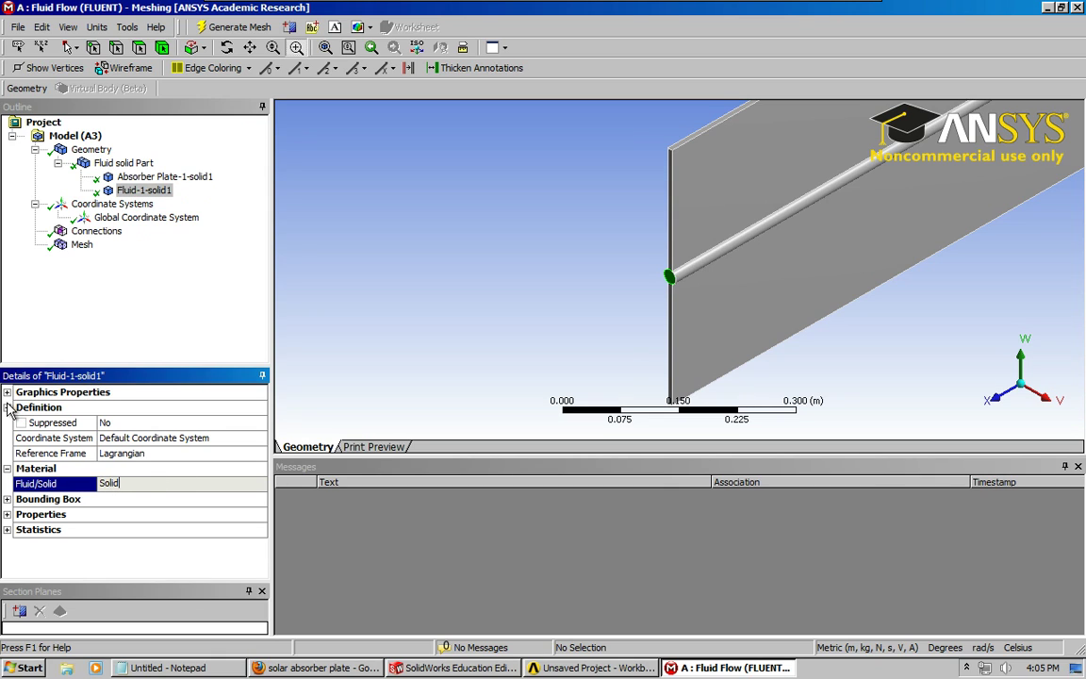
pyautogui.click(156, 482)
pyautogui.click(193, 226)
# Return to the Workbench project and dismiss the unexpected error on the Geometry cell
pyautogui.click(1062, 7)
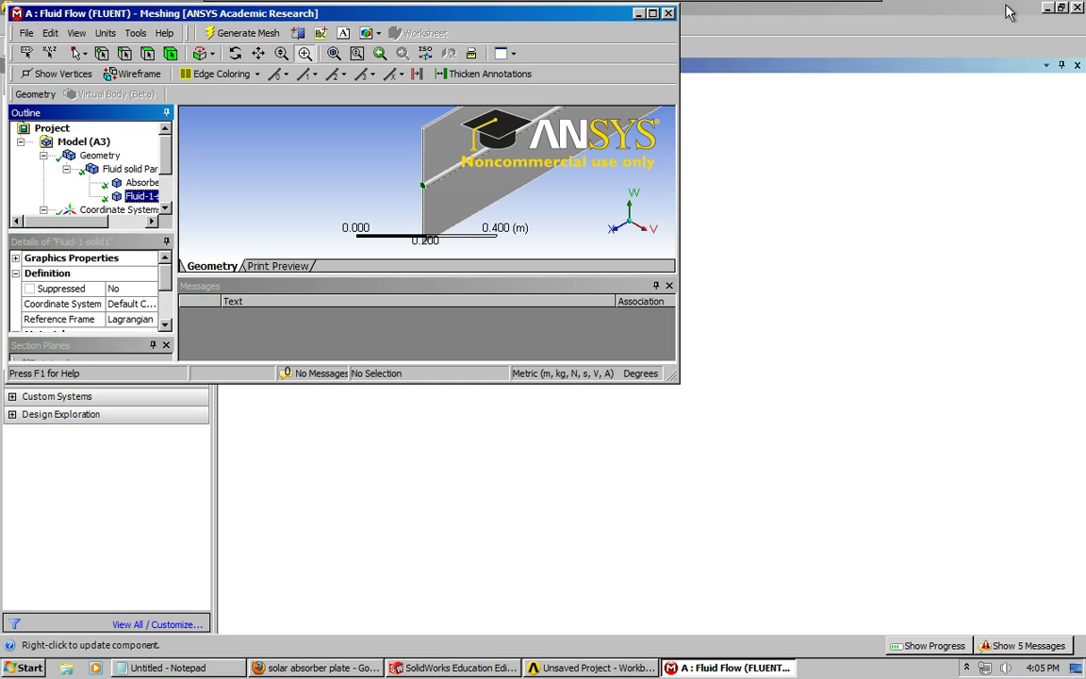
pyautogui.click(340, 476)
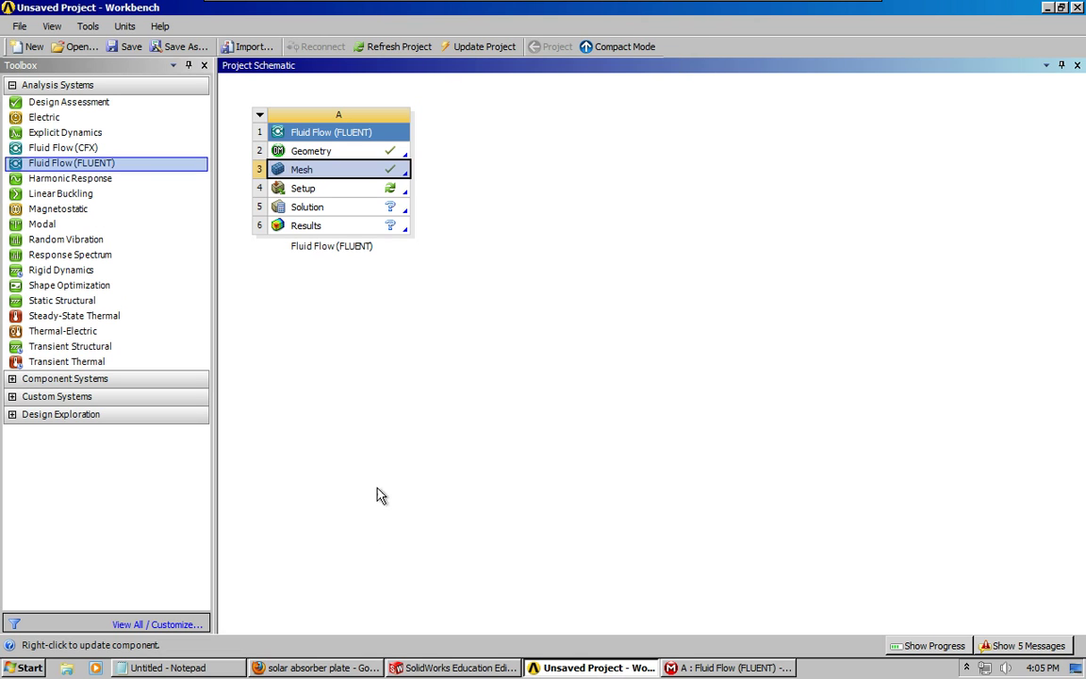
pyautogui.click(355, 155)
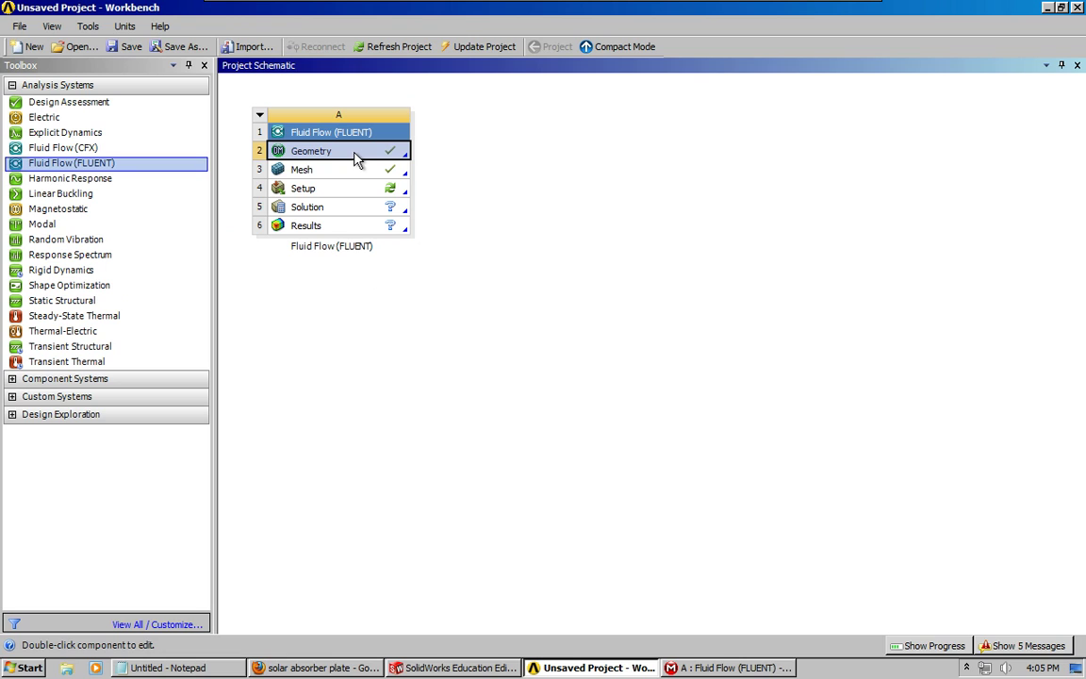
pyautogui.rightClick(346, 153)
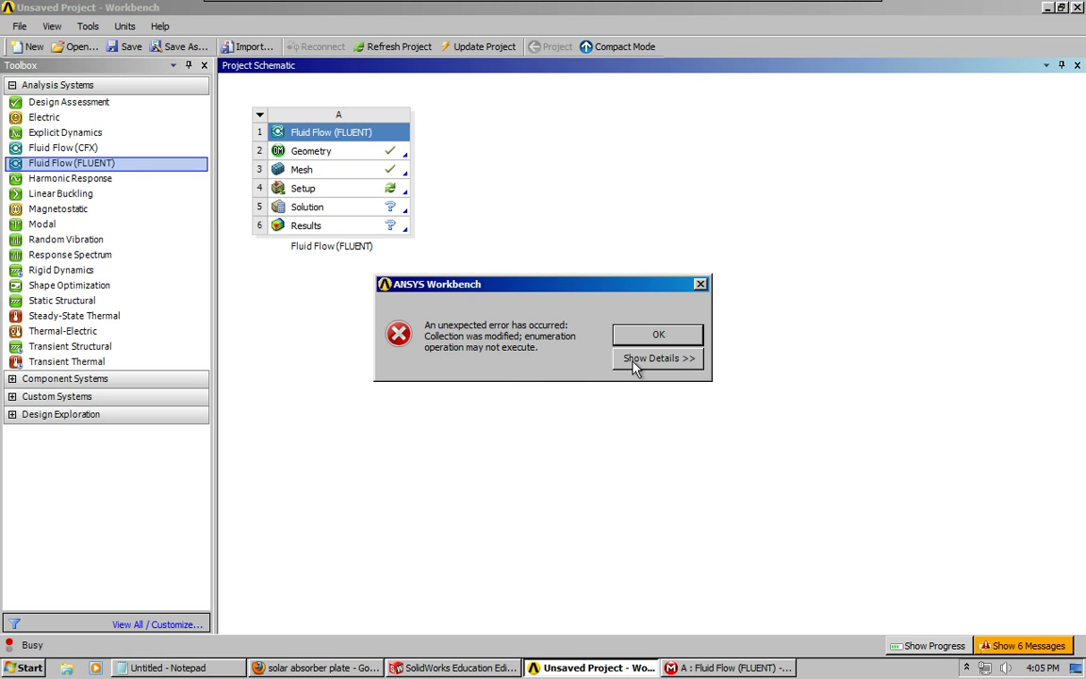
pyautogui.click(701, 286)
# Reopen the Geometry component in DesignModeler via Edit Geometry
pyautogui.click(355, 160)
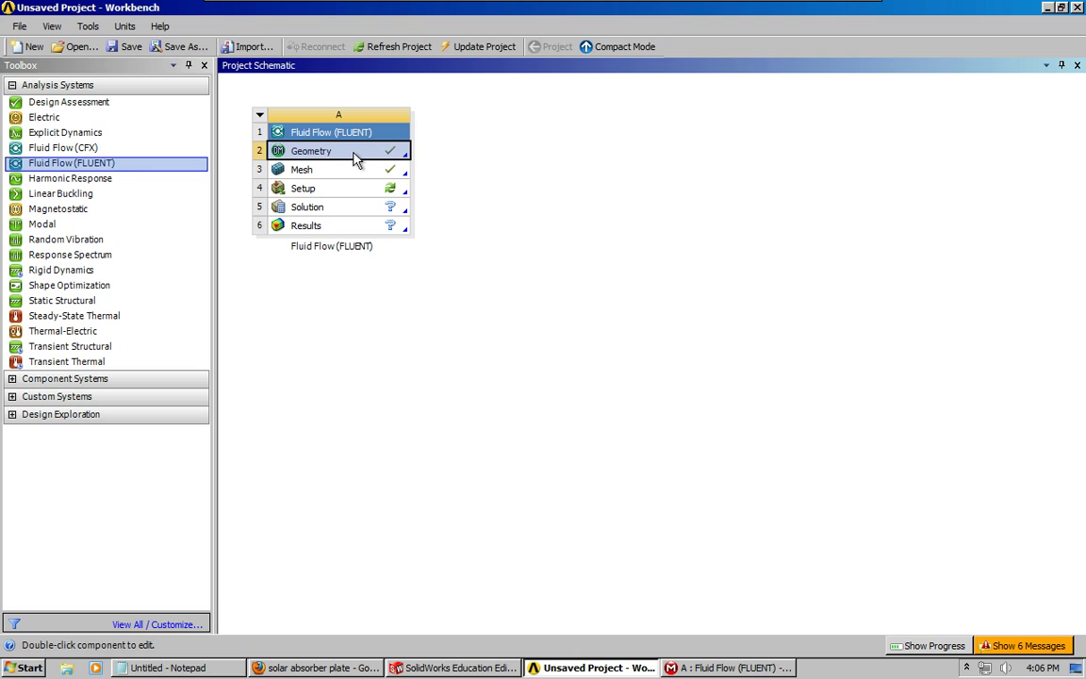
pyautogui.rightClick(354, 161)
pyautogui.click(401, 163)
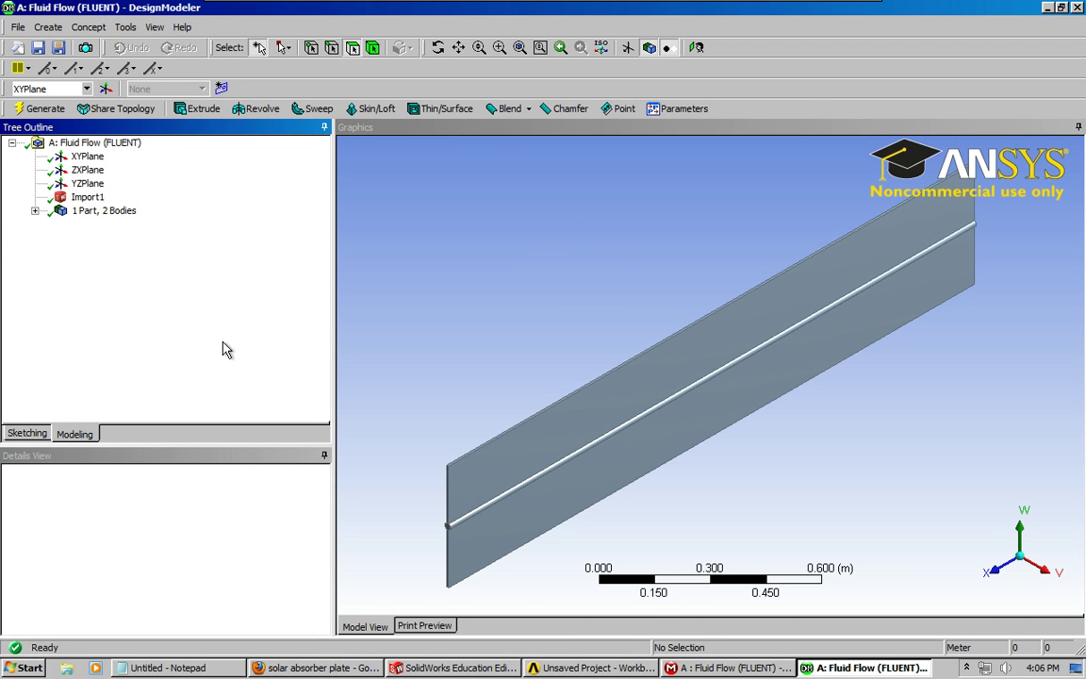
# Expand 1 Part, 2 Bodies and keep Absorber Plate-1-solid1 set to Solid
pyautogui.click(35, 210)
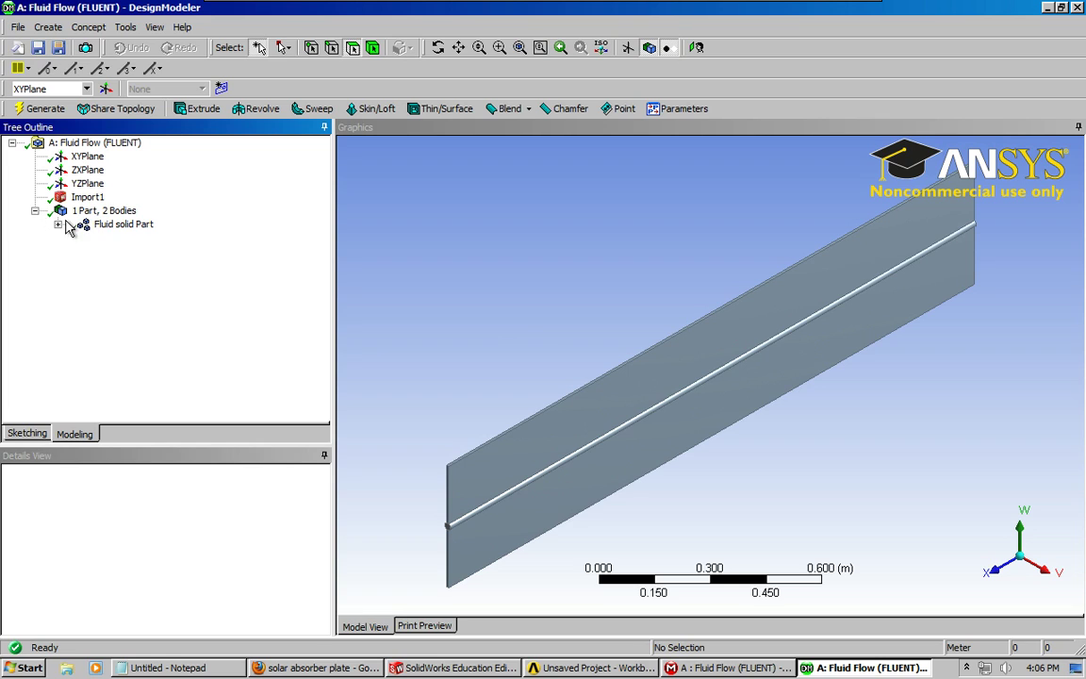
pyautogui.click(58, 224)
pyautogui.click(142, 239)
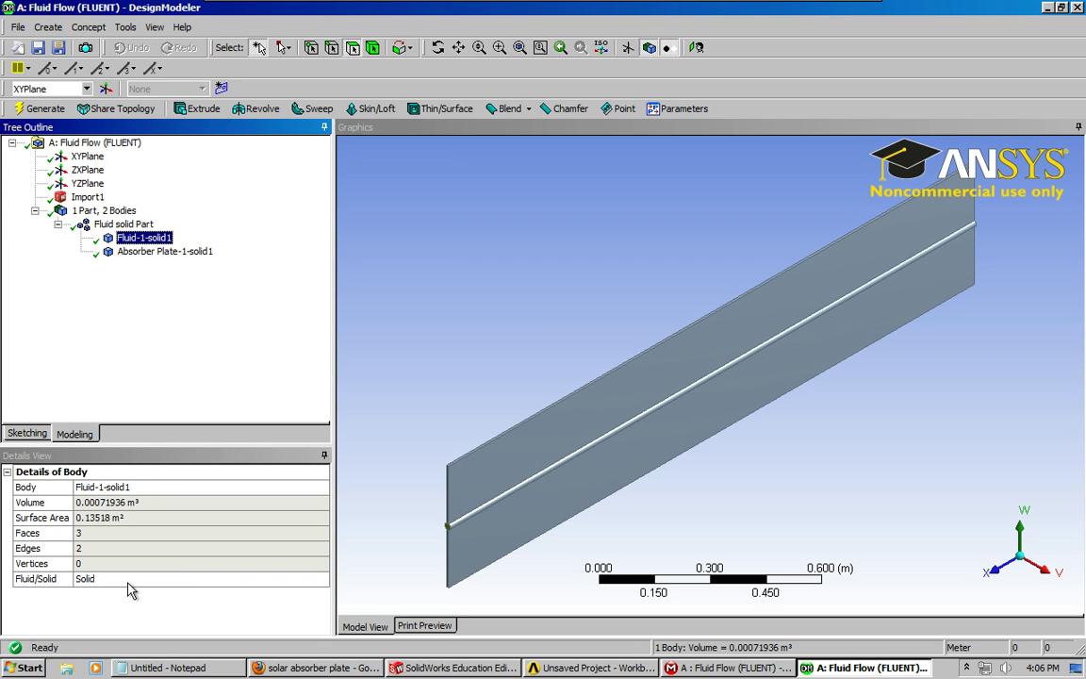
pyautogui.click(150, 252)
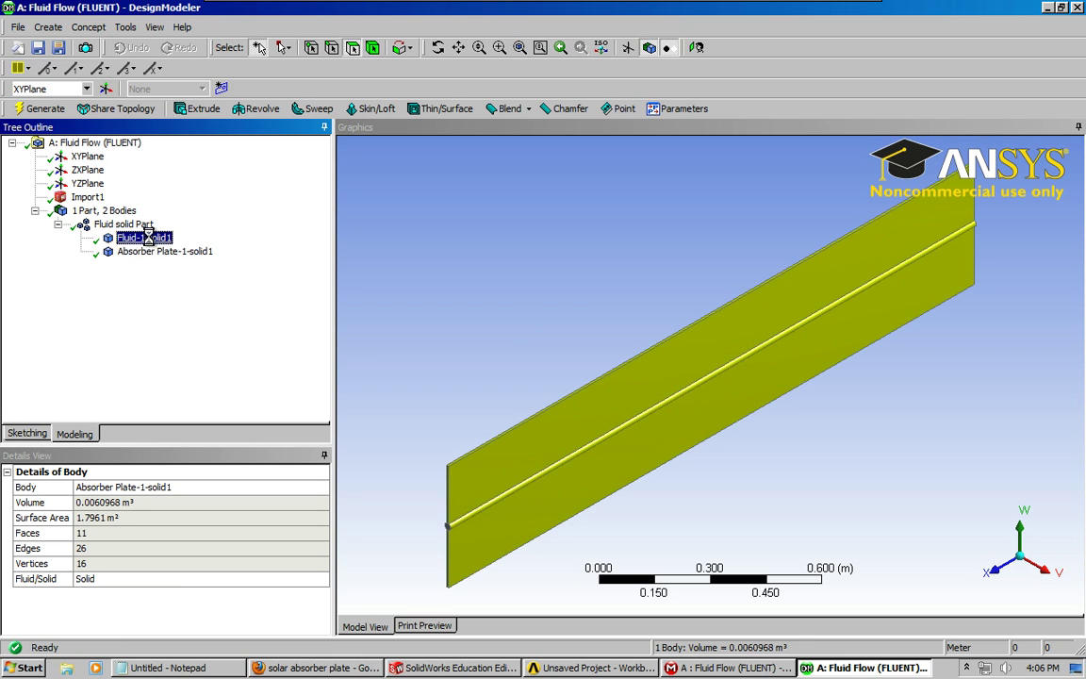
pyautogui.click(151, 252)
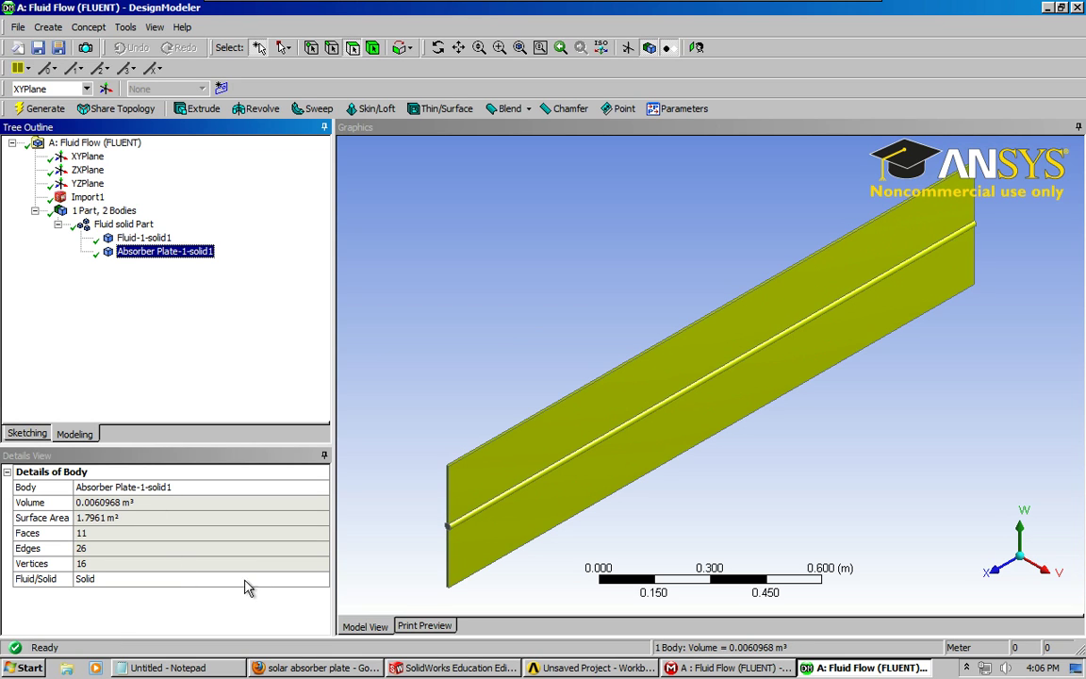
pyautogui.click(315, 579)
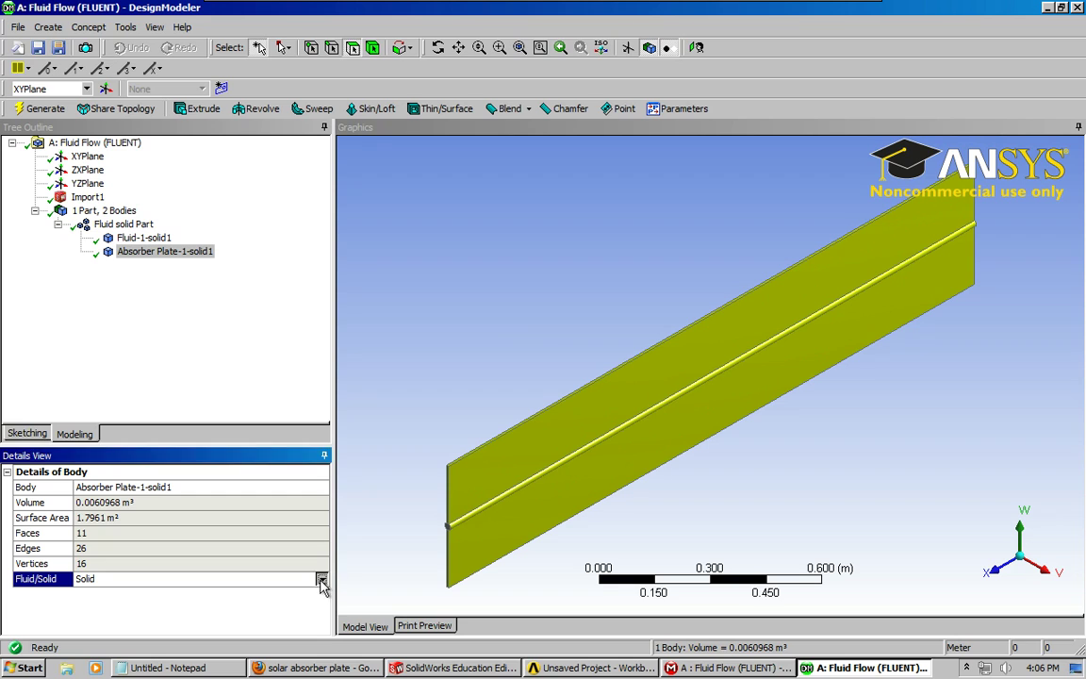
pyautogui.click(321, 579)
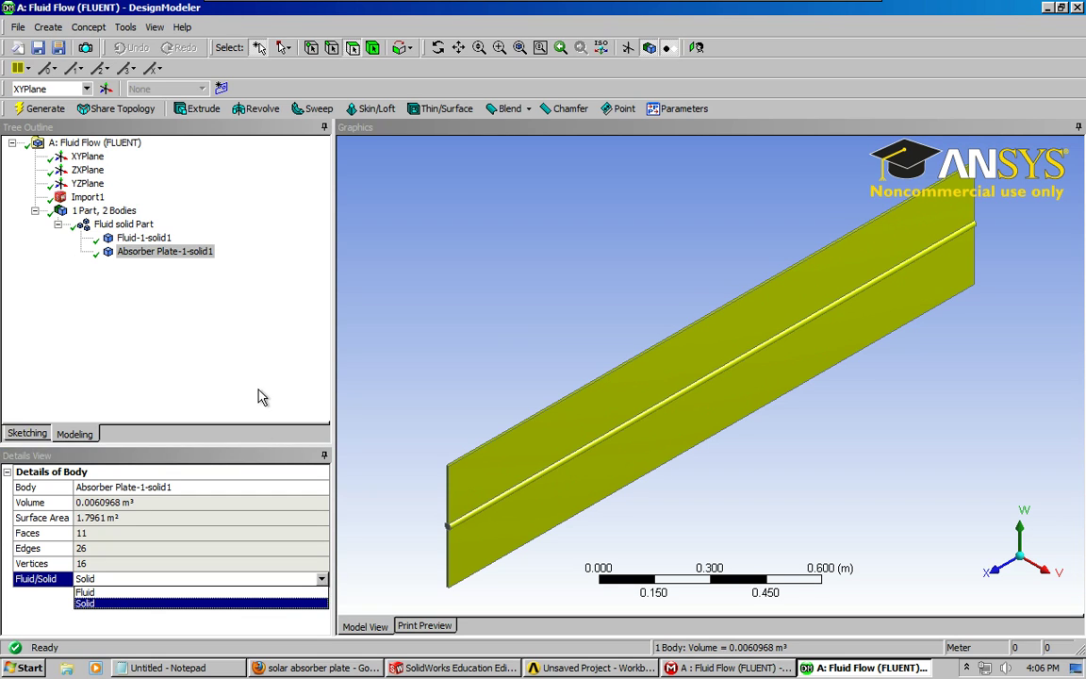
pyautogui.click(216, 325)
# Set Fluid-1-solid1 to Fluid and regenerate the model
pyautogui.click(146, 238)
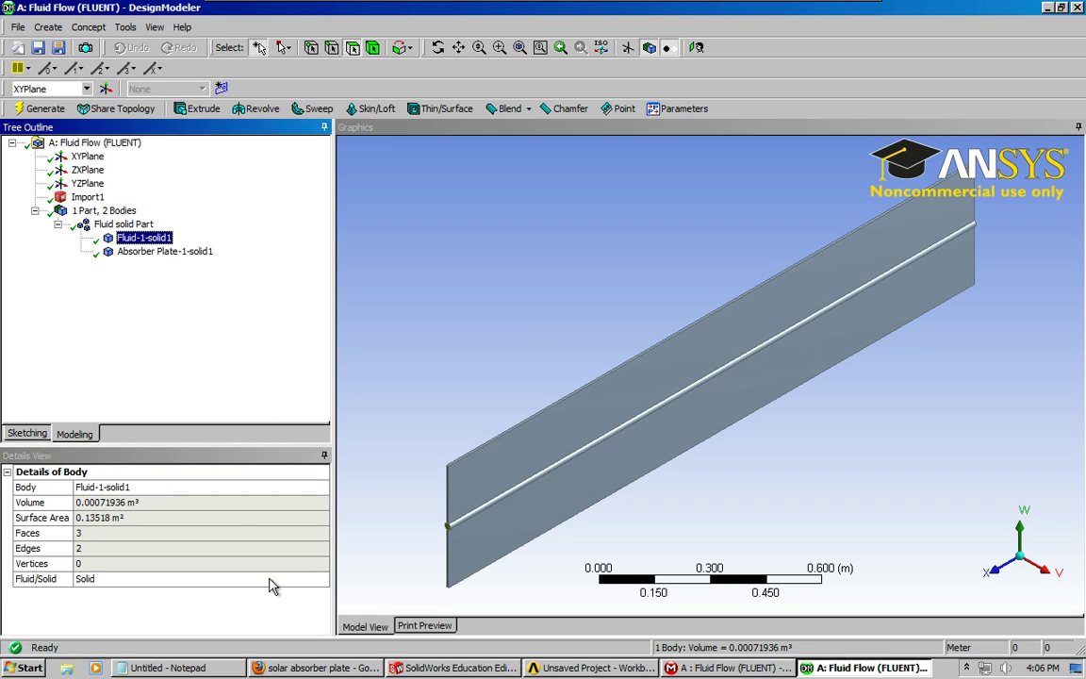
pyautogui.click(318, 579)
pyautogui.click(321, 579)
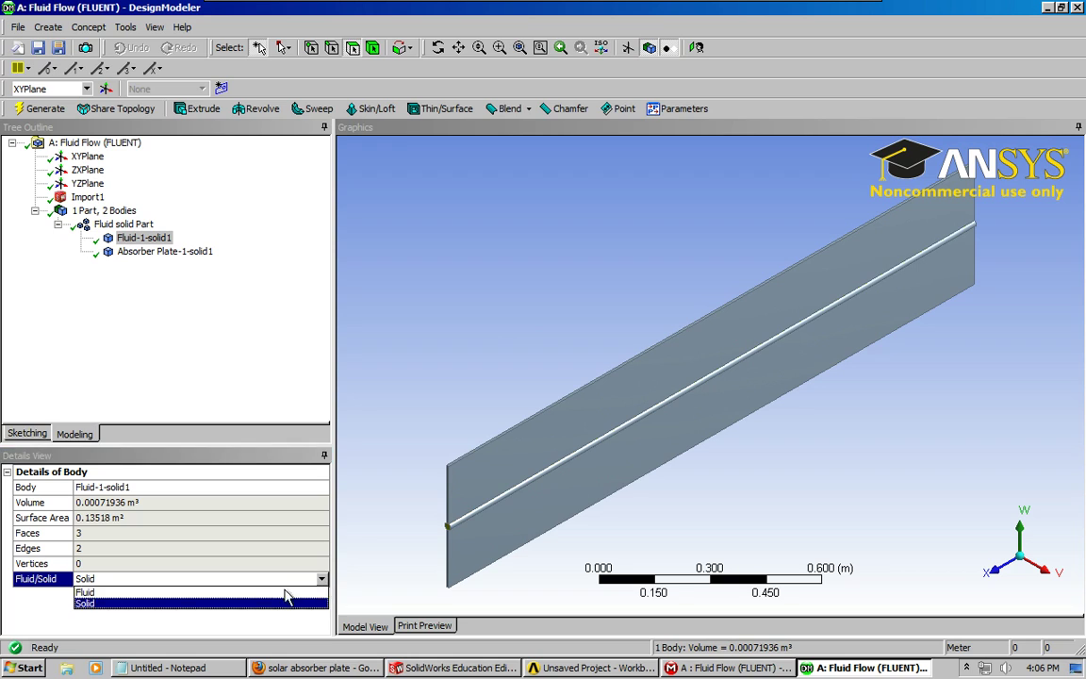
pyautogui.click(141, 592)
pyautogui.click(216, 286)
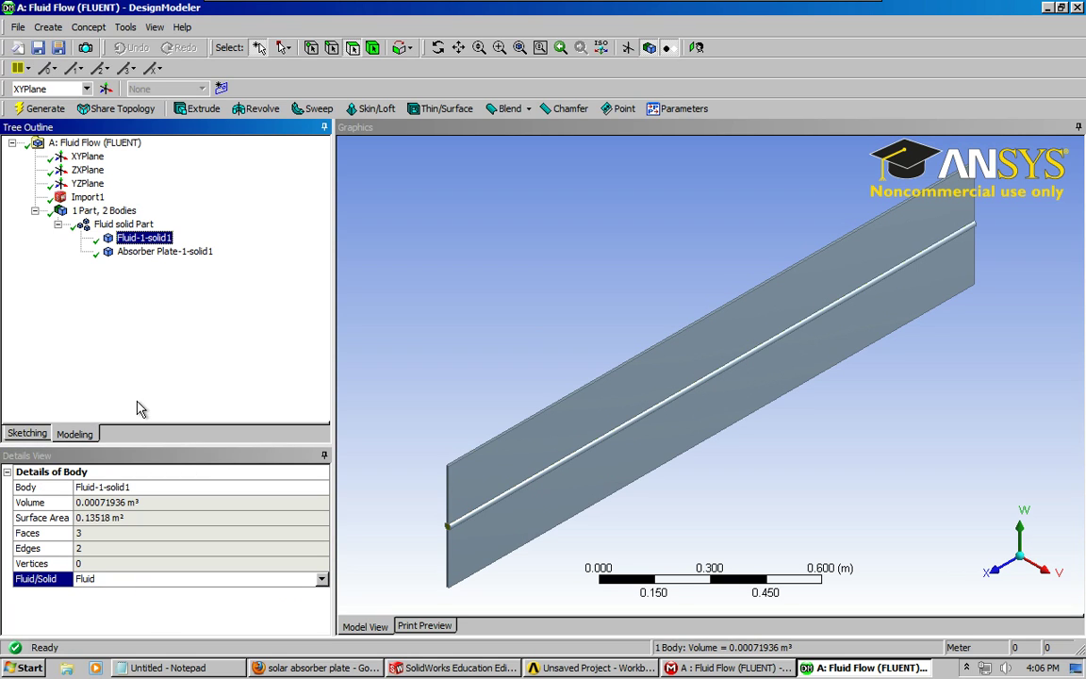
pyautogui.click(47, 110)
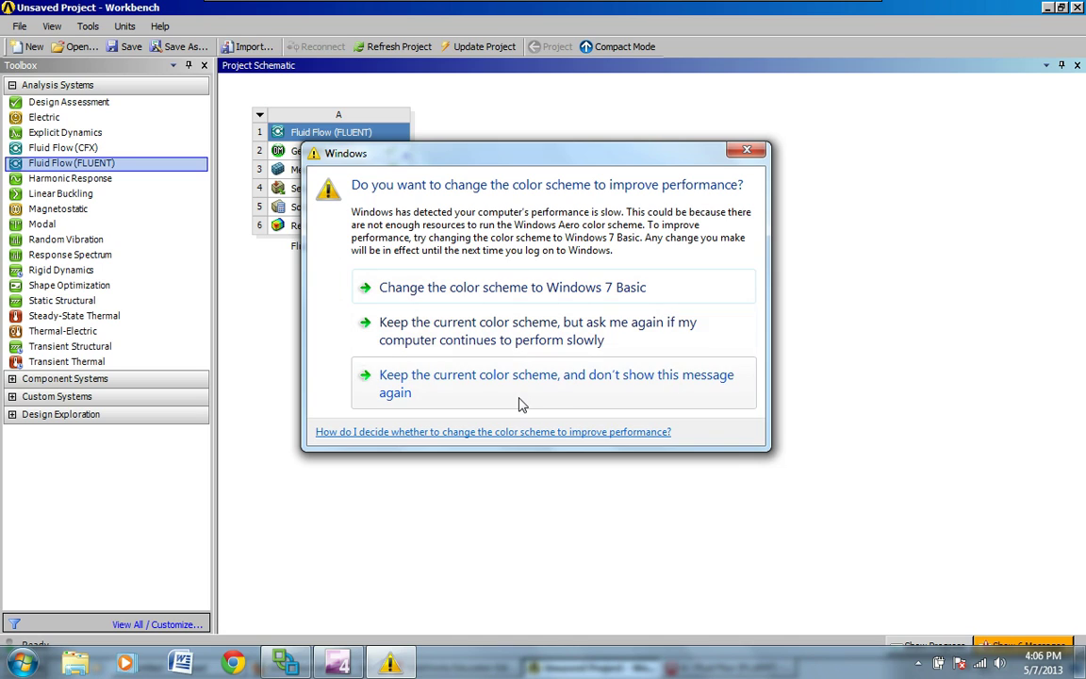
# Dismiss the Windows colour-scheme prompt and run Update on the Mesh cell
pyautogui.click(521, 404)
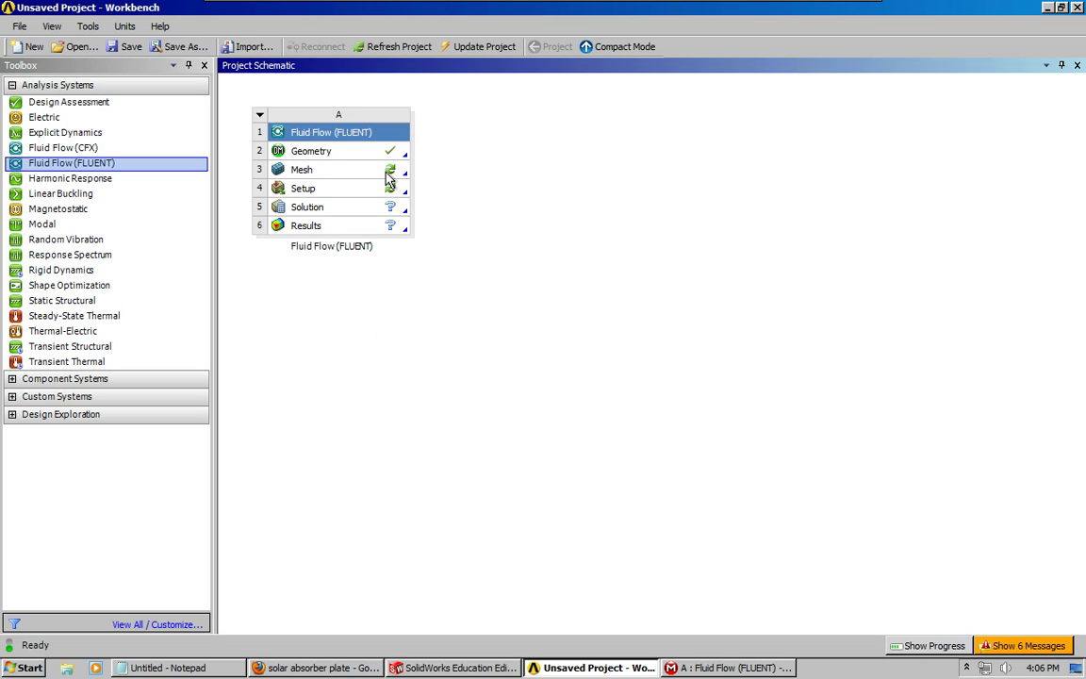
pyautogui.rightClick(373, 172)
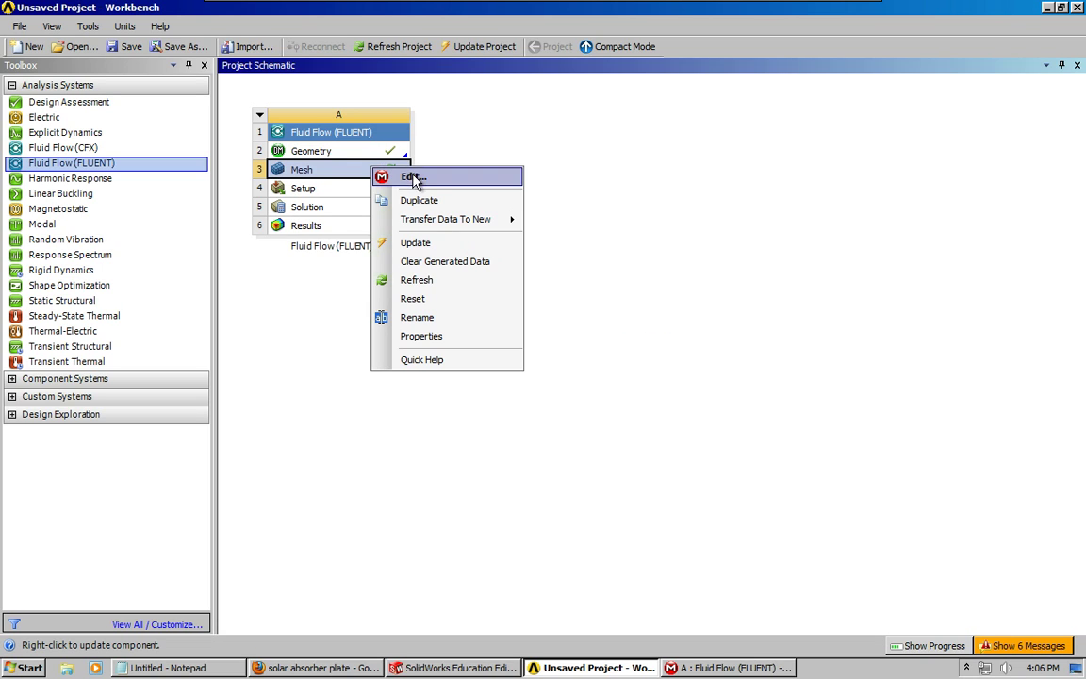
pyautogui.click(444, 247)
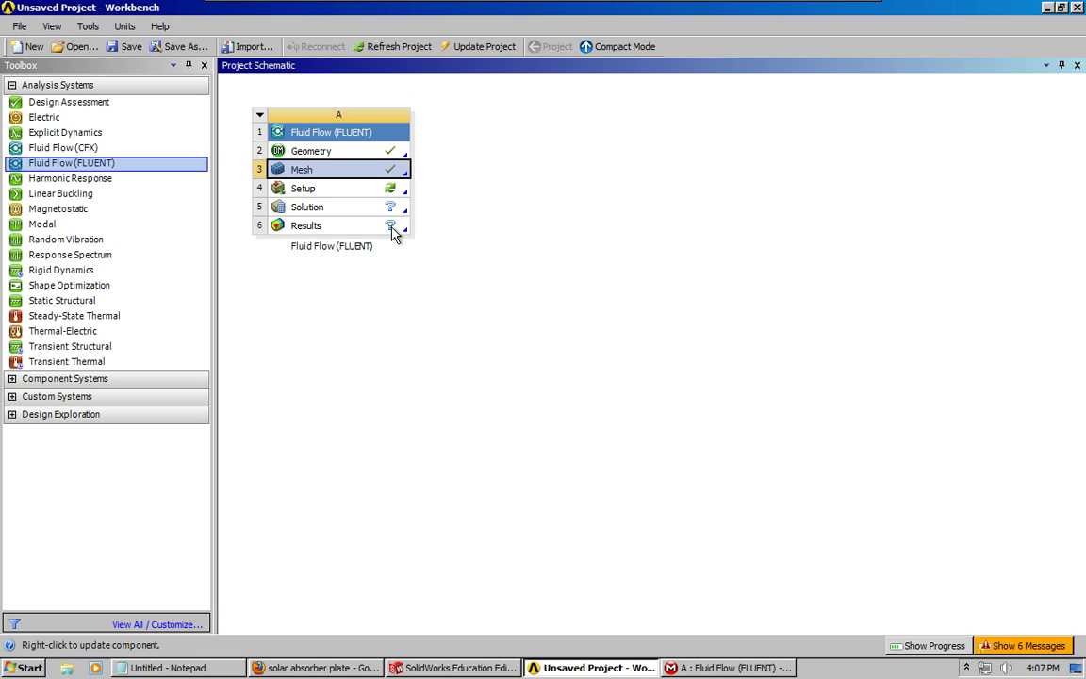
# Open the Mesh component in ANSYS Meshing with its window maximized
pyautogui.rightClick(364, 171)
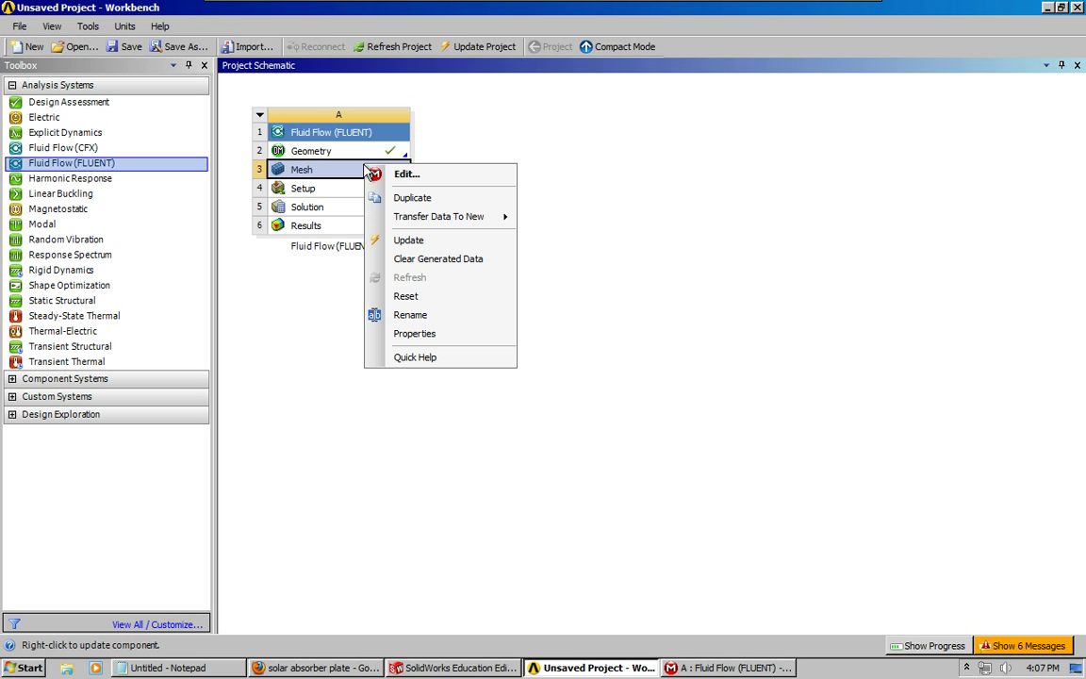
pyautogui.click(371, 173)
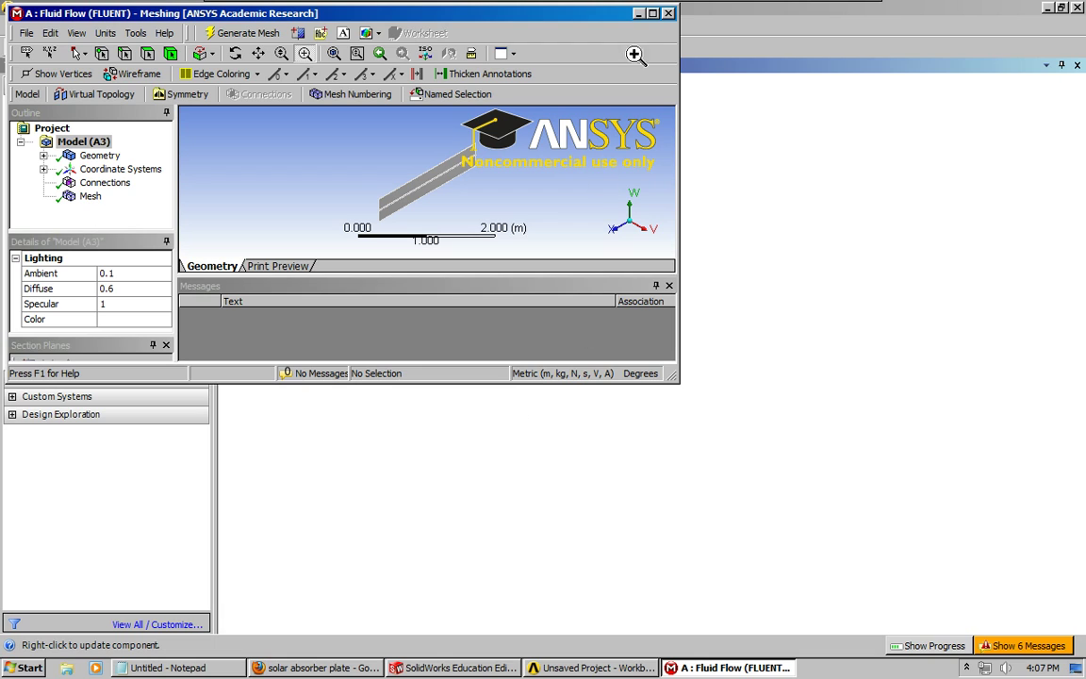
pyautogui.doubleClick(592, 13)
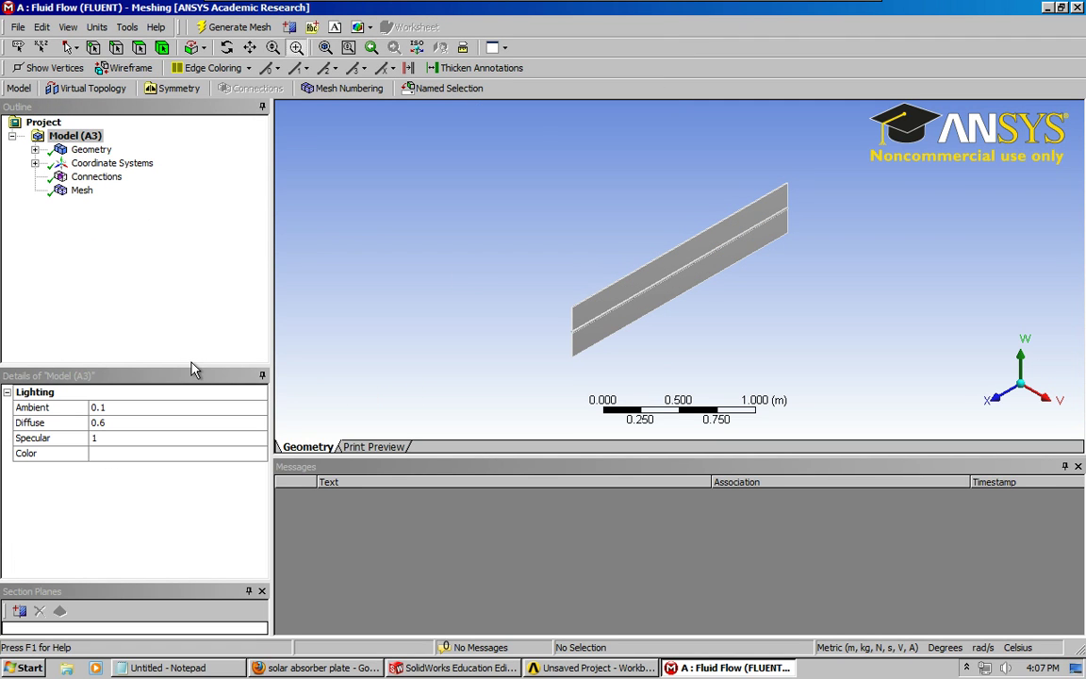
# Confirm Absorber Plate-1-solid1 is Solid and Fluid-1-solid1 is Fluid, zooming onto the plate's left end
pyautogui.click(35, 149)
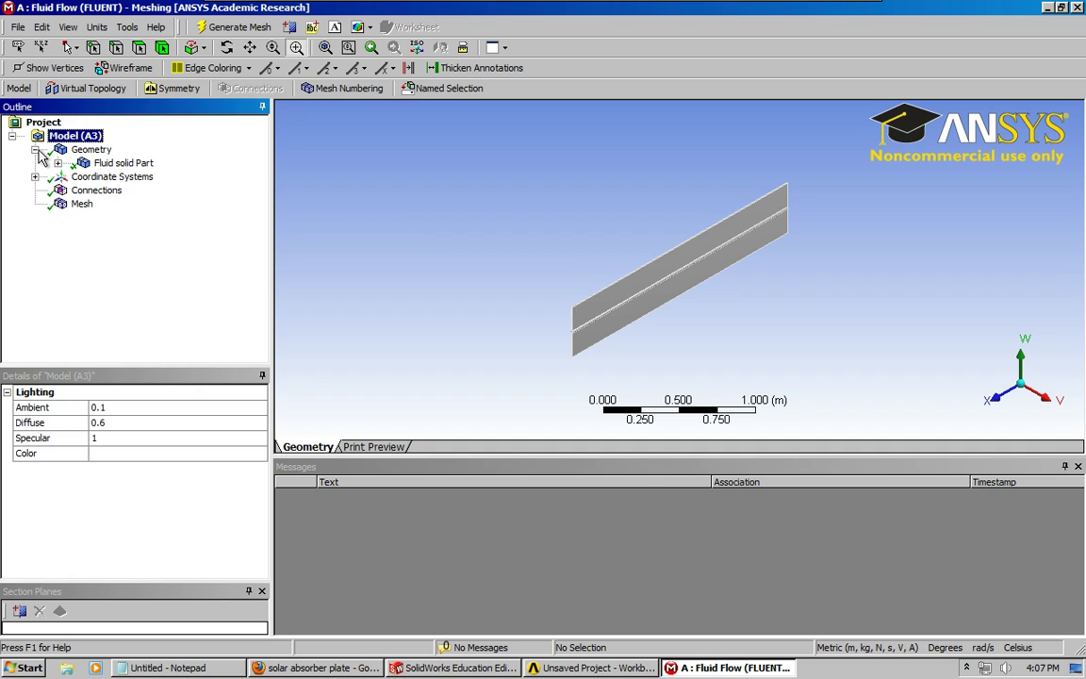
pyautogui.click(57, 163)
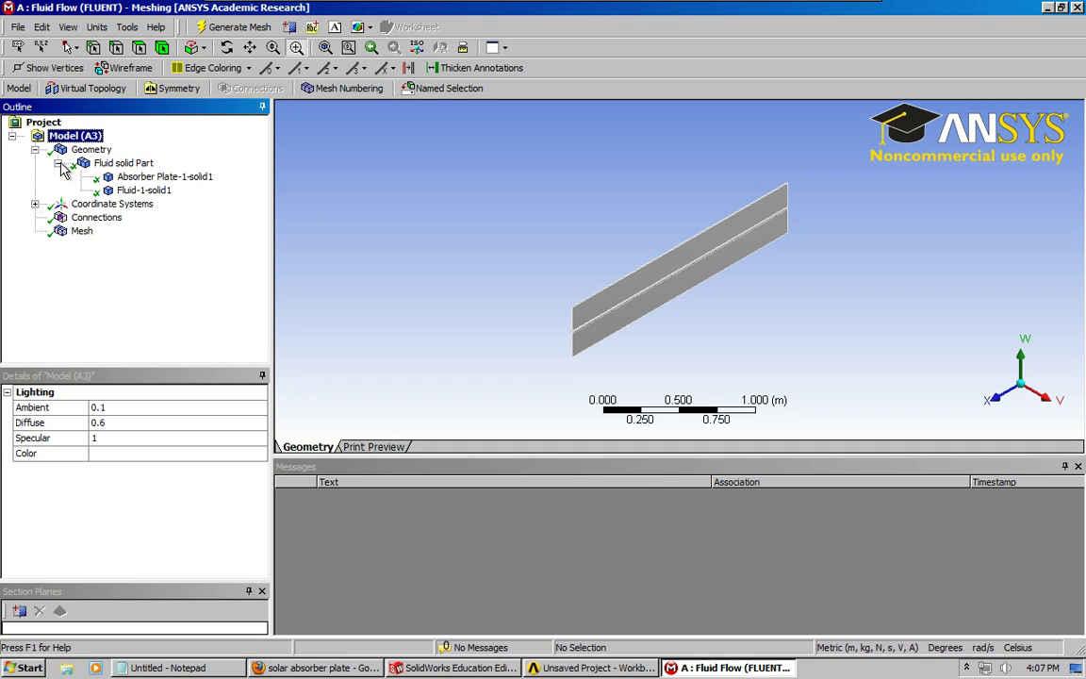
pyautogui.click(137, 177)
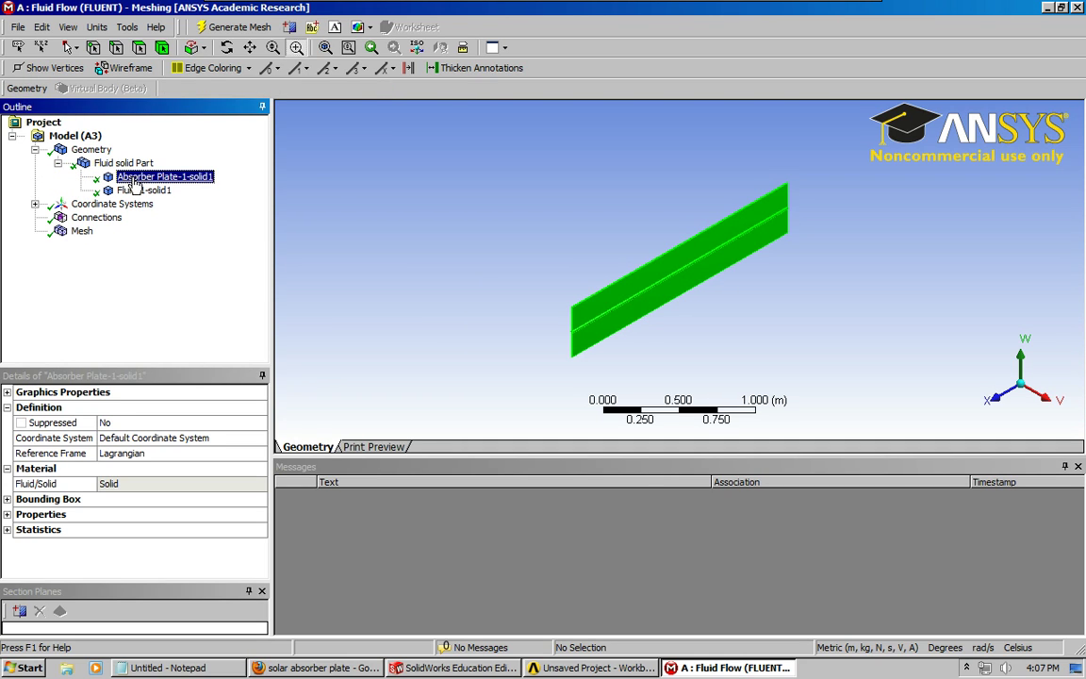
pyautogui.click(135, 190)
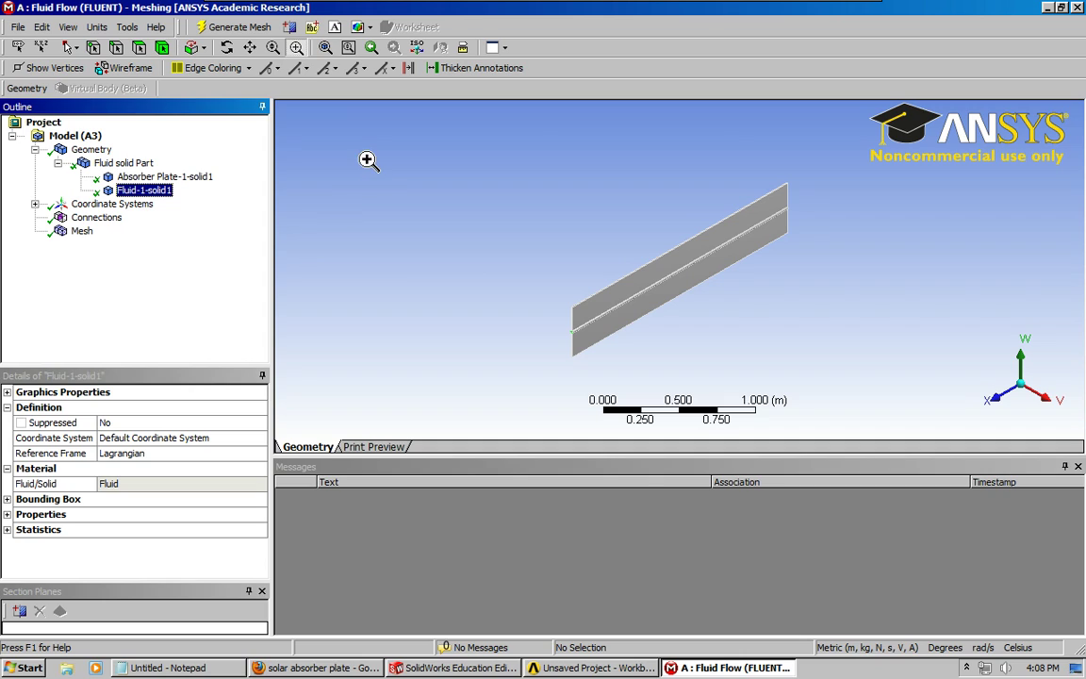
pyautogui.moveTo(552, 294); pyautogui.dragTo(610, 369)
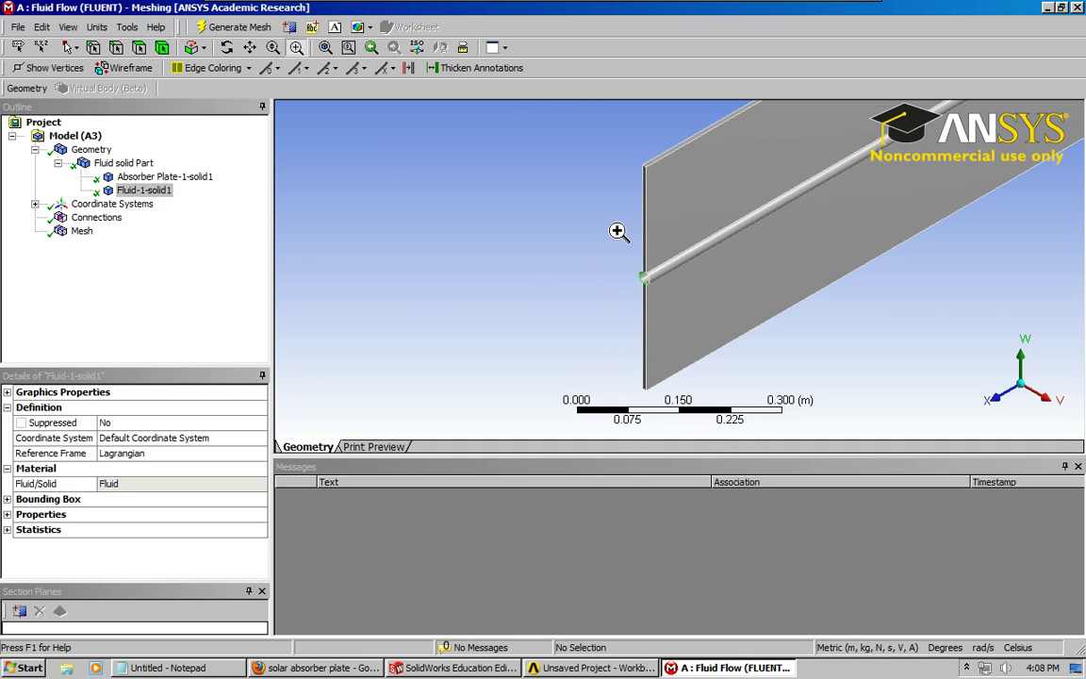
pyautogui.click(151, 177)
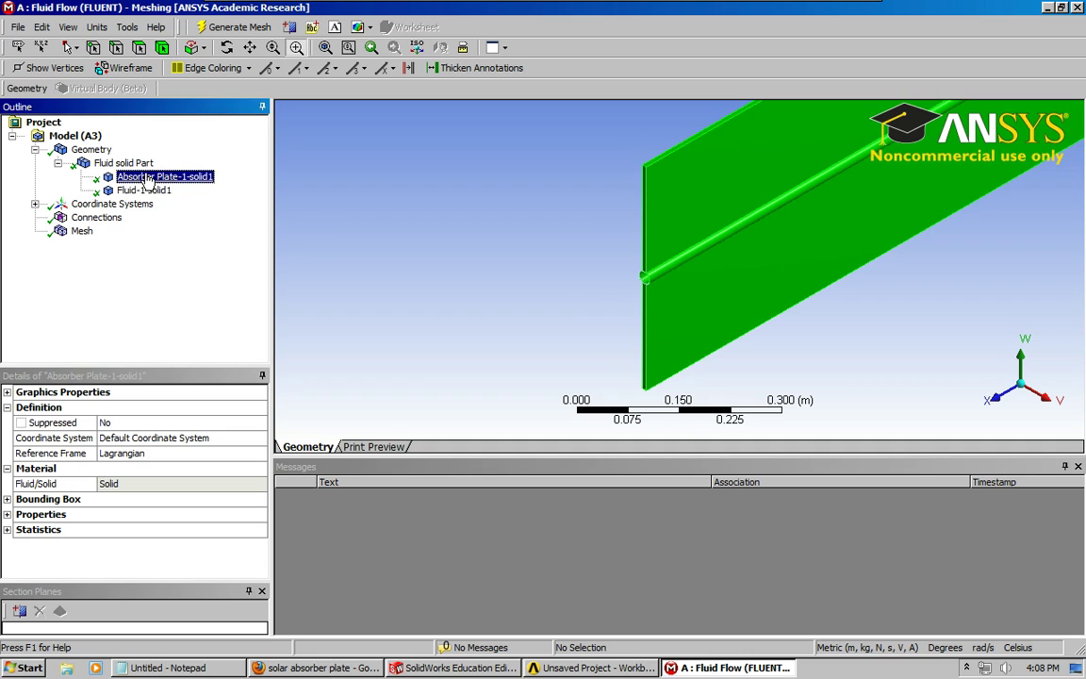
pyautogui.rightClick(142, 192)
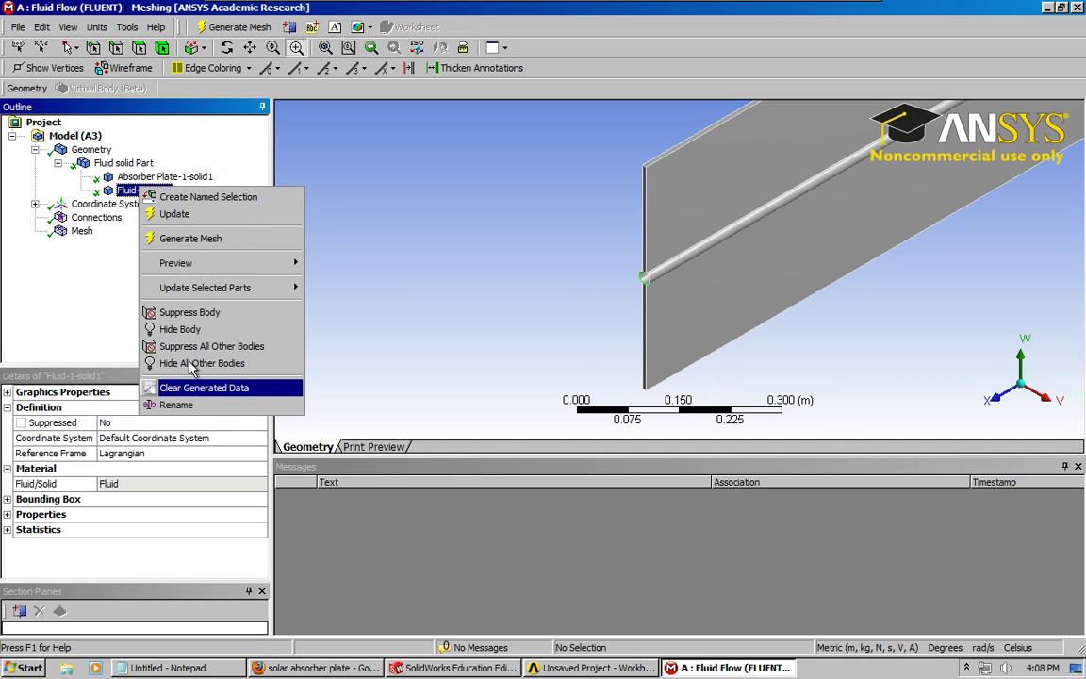
pyautogui.click(99, 311)
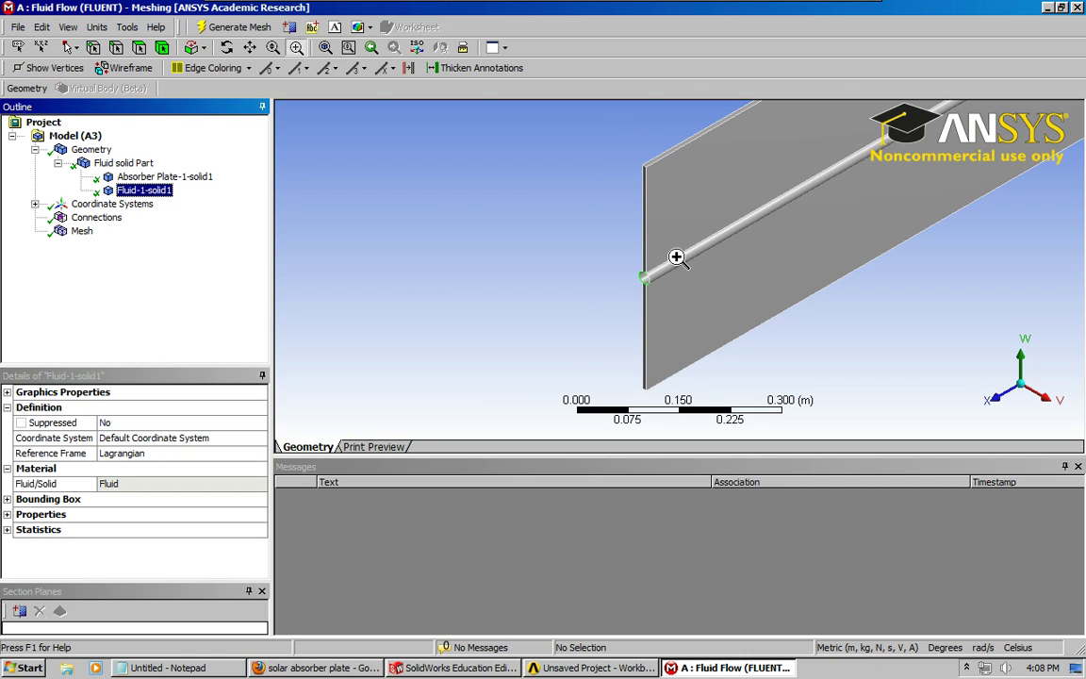
# Group the plate's upper, edge and large top faces into the named selection Top Surface
pyautogui.click(140, 47)
pyautogui.click(719, 155)
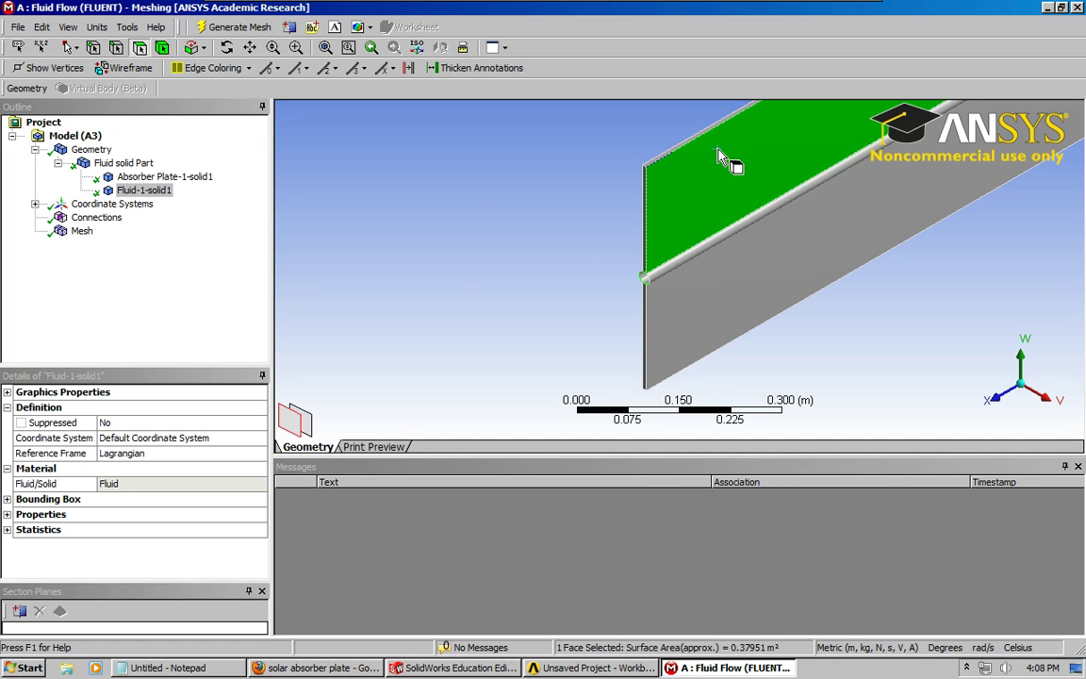
pyautogui.keyDown('ctrl'); pyautogui.click(749, 231); pyautogui.keyUp('ctrl')
pyautogui.keyDown('ctrl'); pyautogui.click(731, 281); pyautogui.keyUp('ctrl')
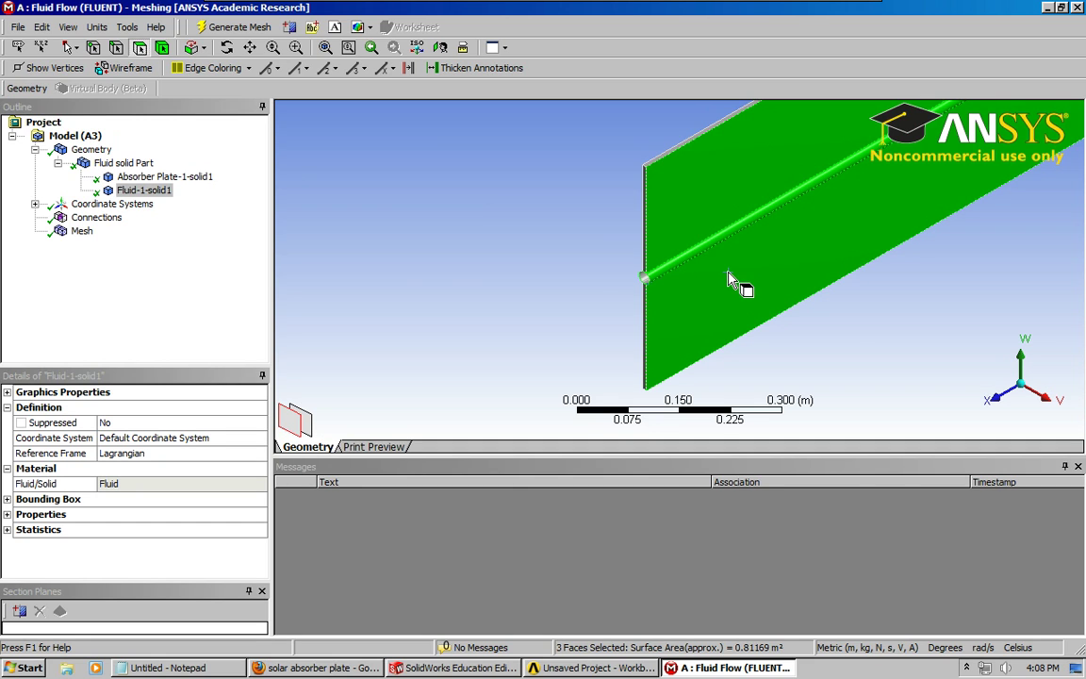
pyautogui.rightClick(750, 172)
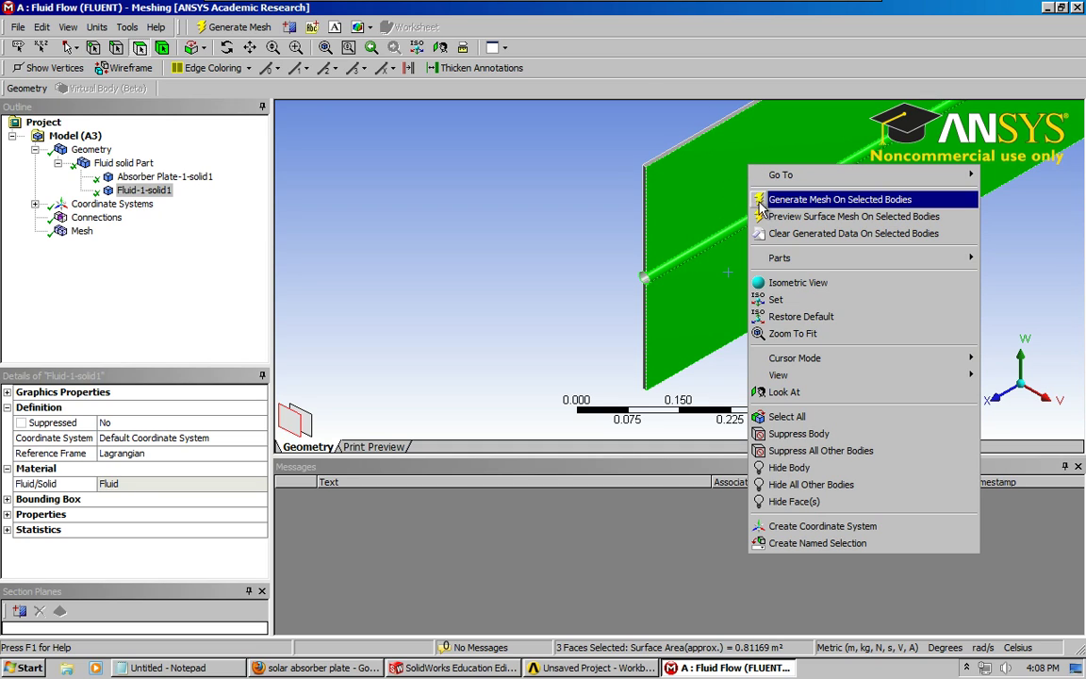
pyautogui.click(882, 547)
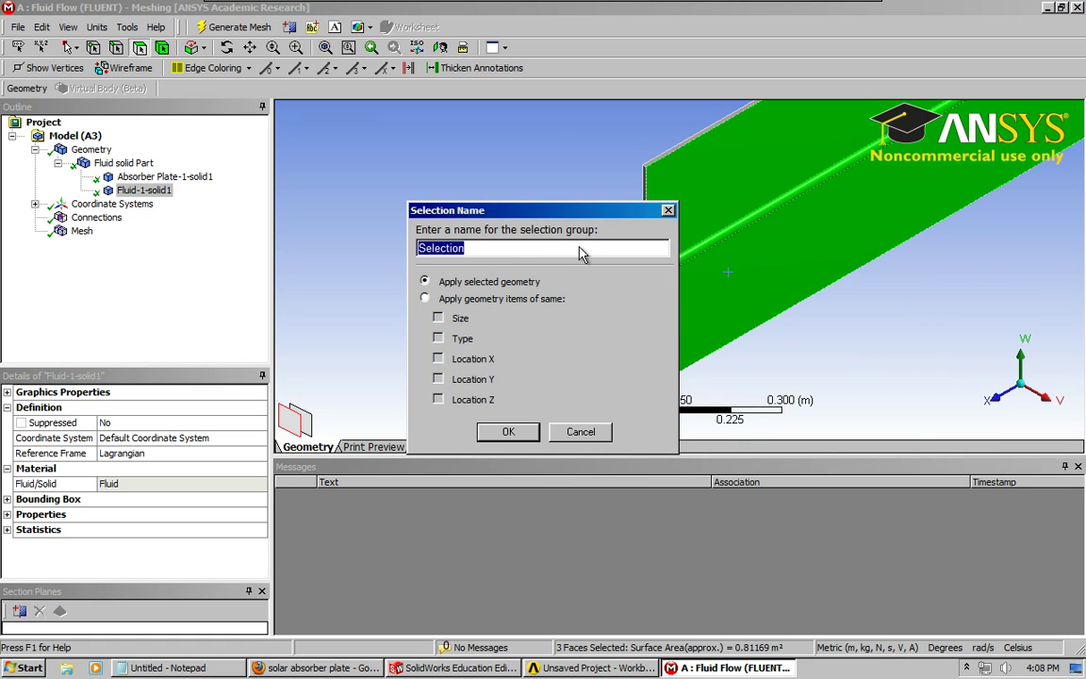
pyautogui.write('Top Surface')
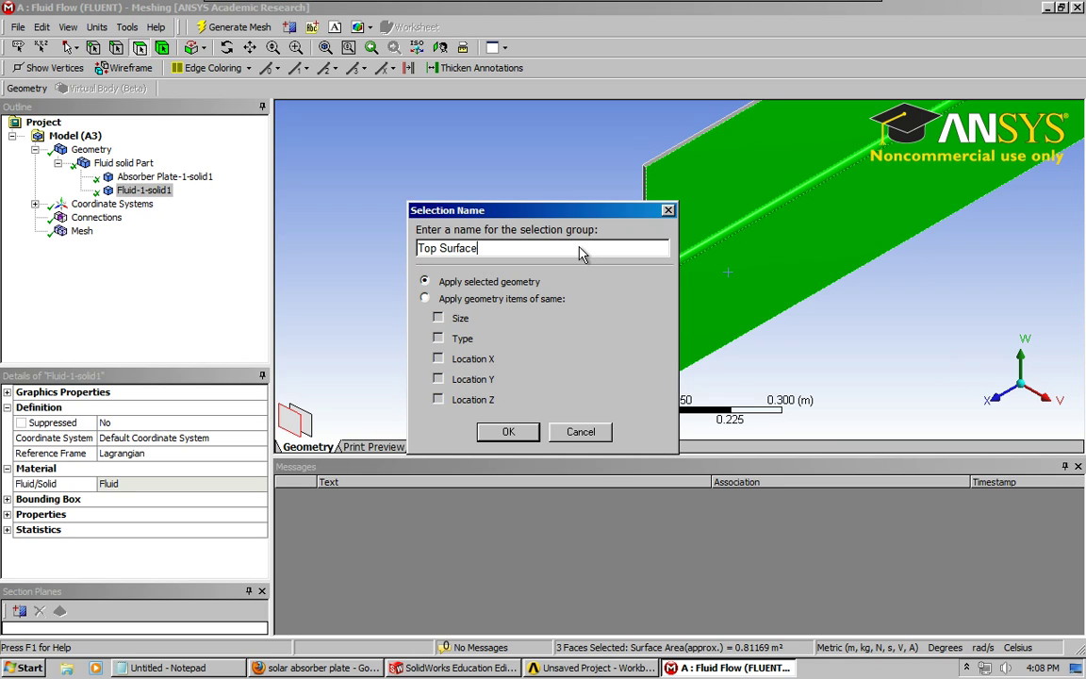
pyautogui.click(513, 433)
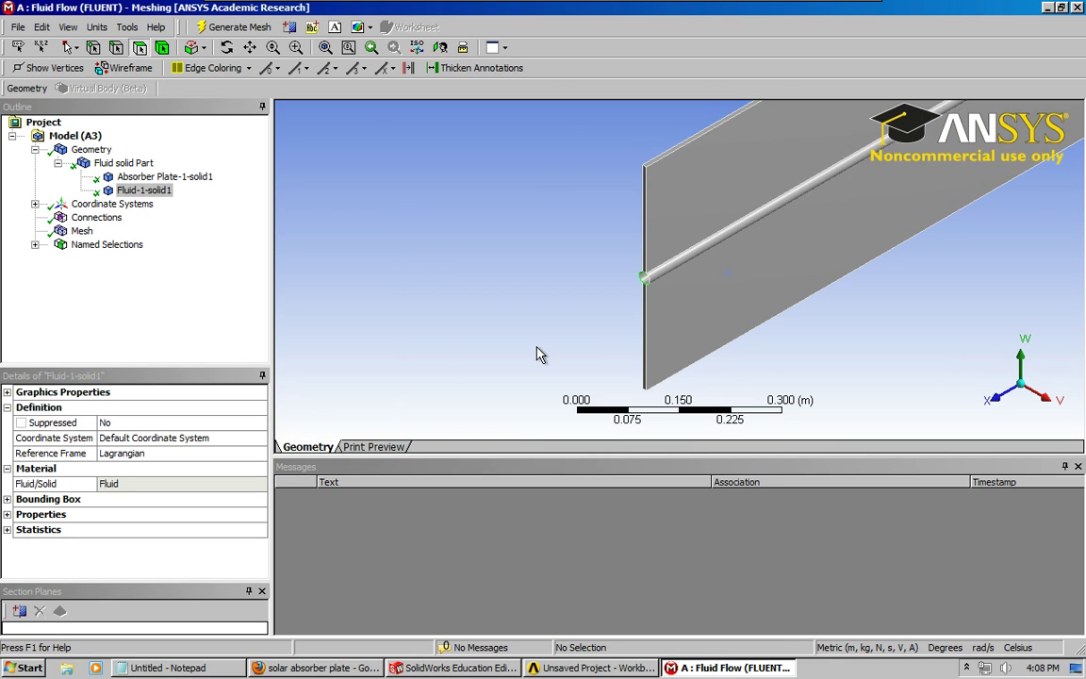
# Group the right underside face, fillet strip and large left underside face as Bottom Surface
pyautogui.click(227, 48)
pyautogui.moveTo(734, 233); pyautogui.dragTo(736, 234)
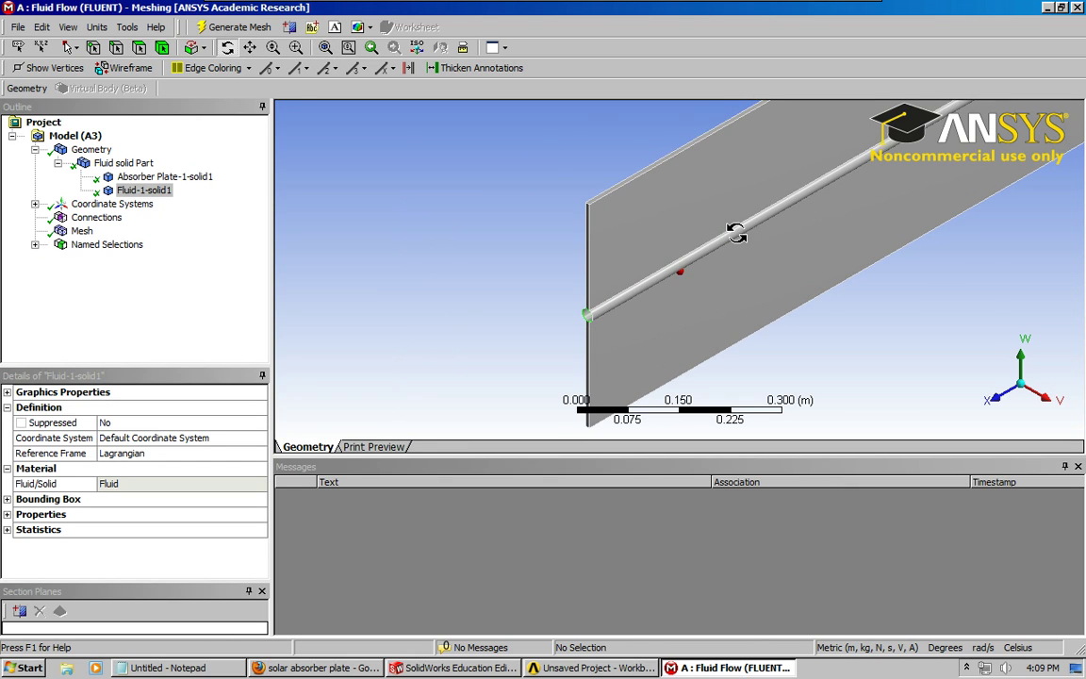
pyautogui.moveTo(654, 237); pyautogui.dragTo(614, 226)
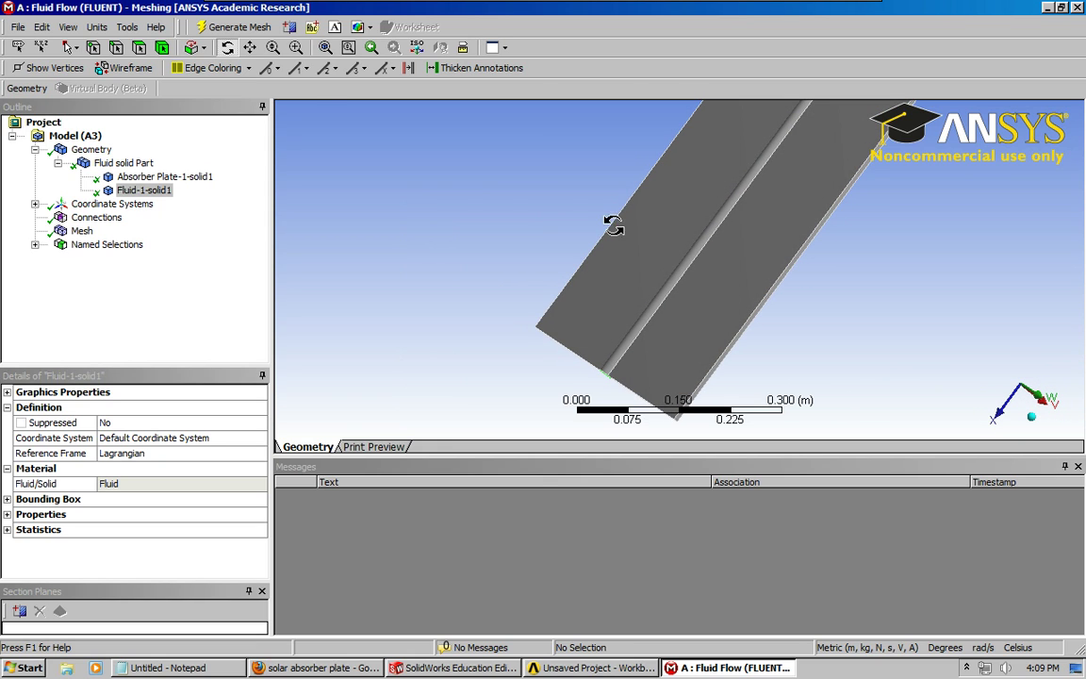
pyautogui.click(140, 48)
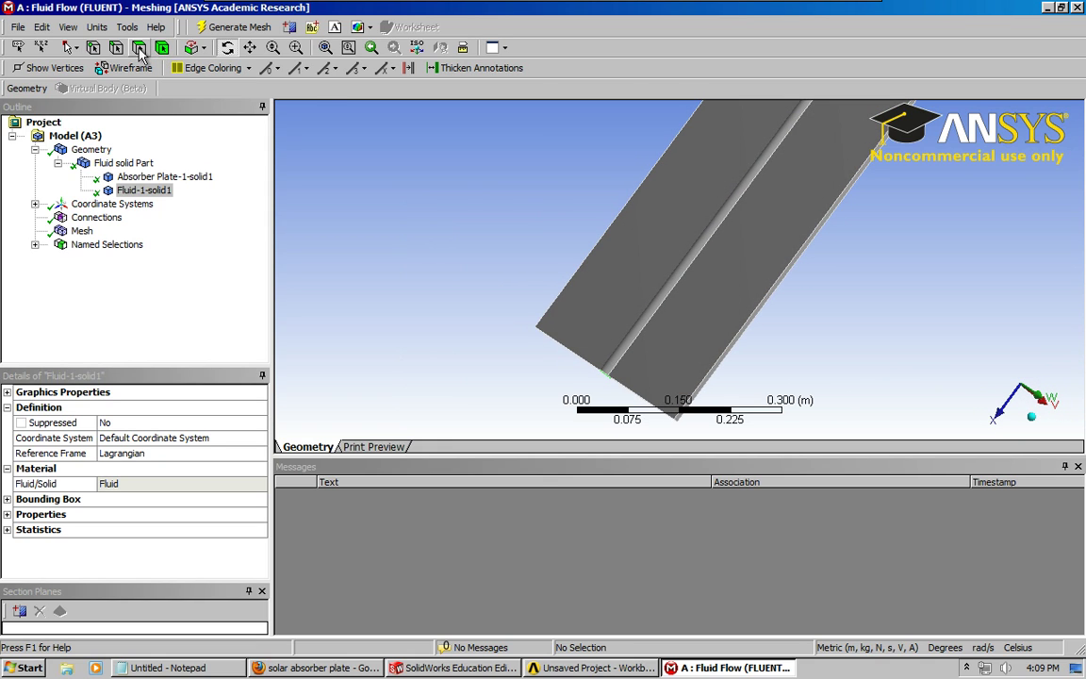
pyautogui.click(714, 301)
pyautogui.keyDown('ctrl'); pyautogui.click(666, 286); pyautogui.keyUp('ctrl')
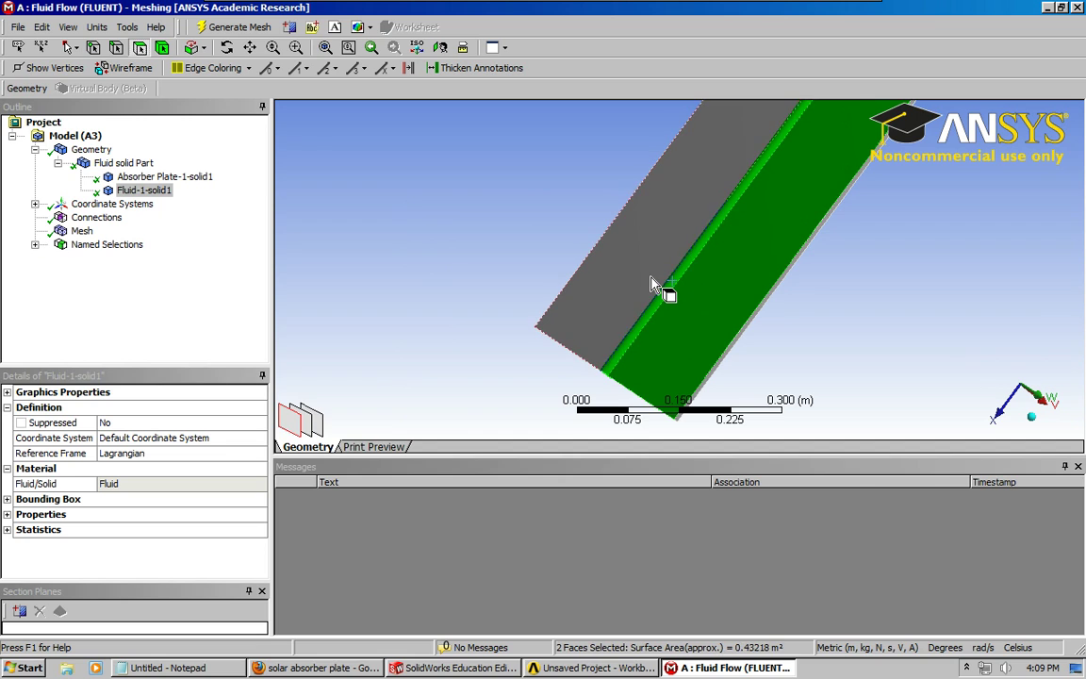
pyautogui.keyDown('ctrl'); pyautogui.click(650, 279); pyautogui.keyUp('ctrl')
pyautogui.rightClick(650, 280)
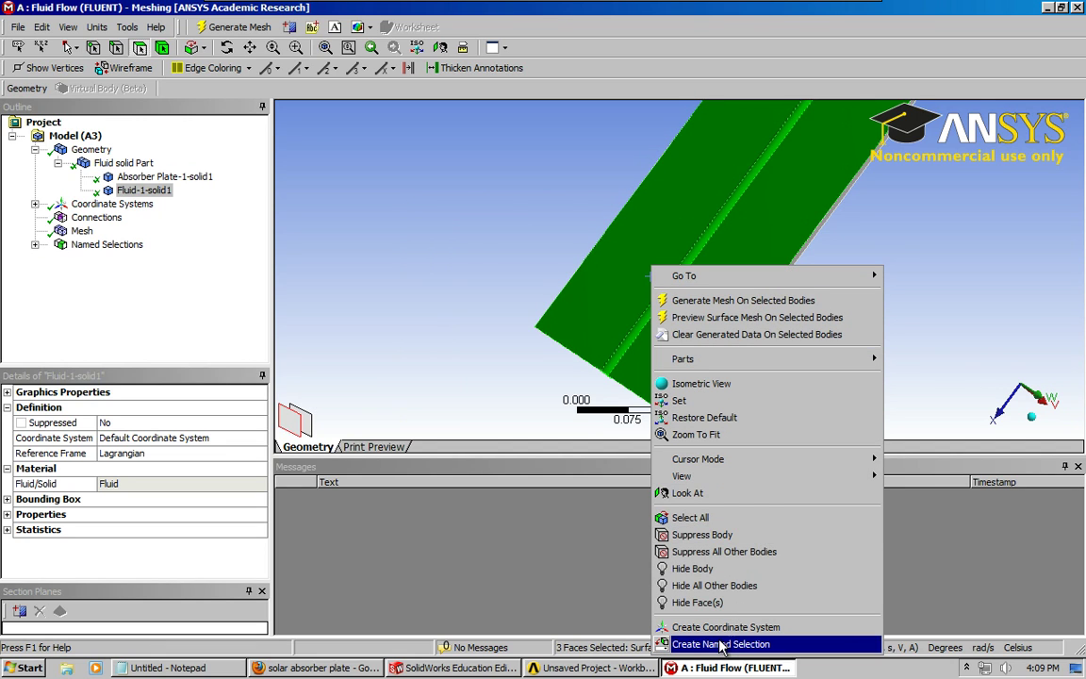
pyautogui.click(722, 644)
pyautogui.write('Bottom Surface')
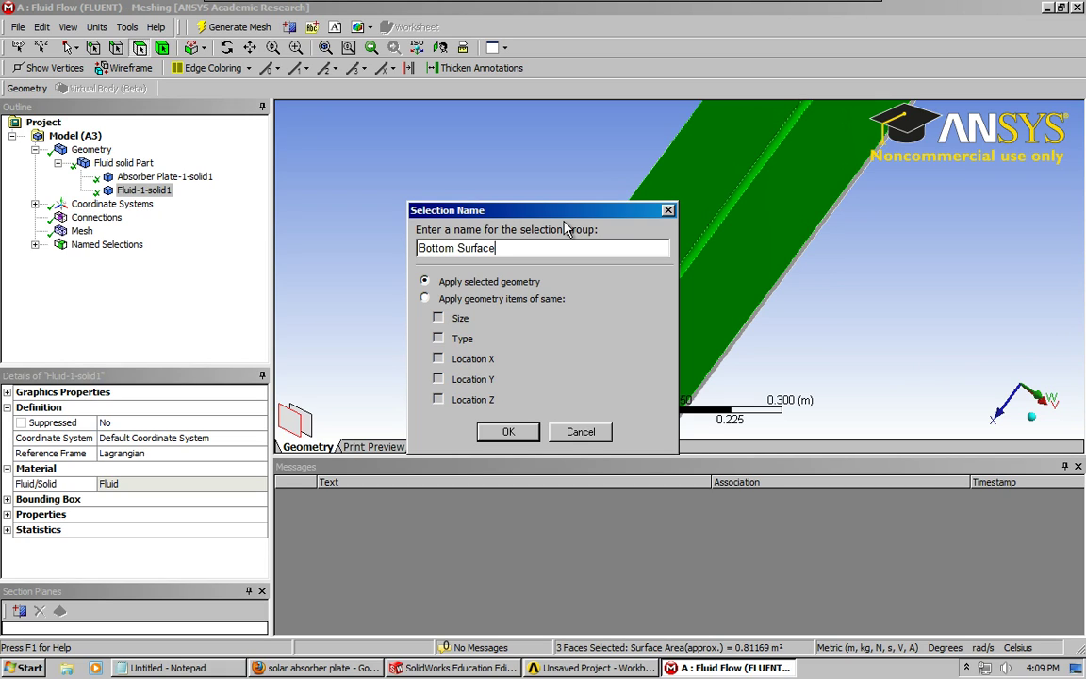
pyautogui.click(508, 431)
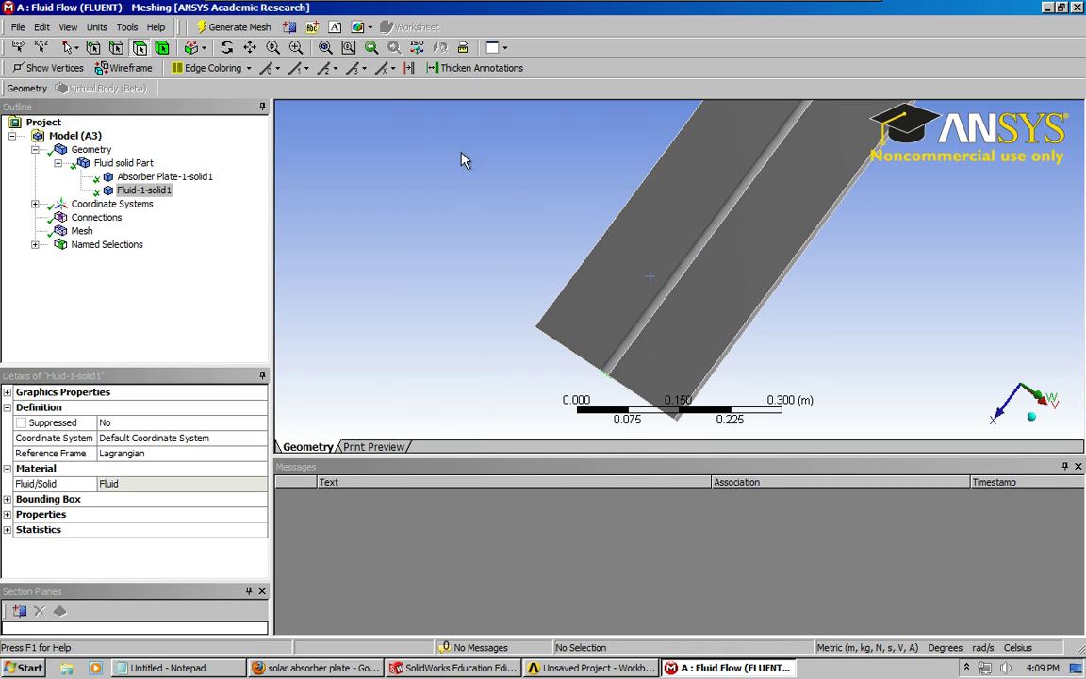
# Fit the model, orbit to a front view, and box-zoom onto the plate's left end
pyautogui.click(324, 47)
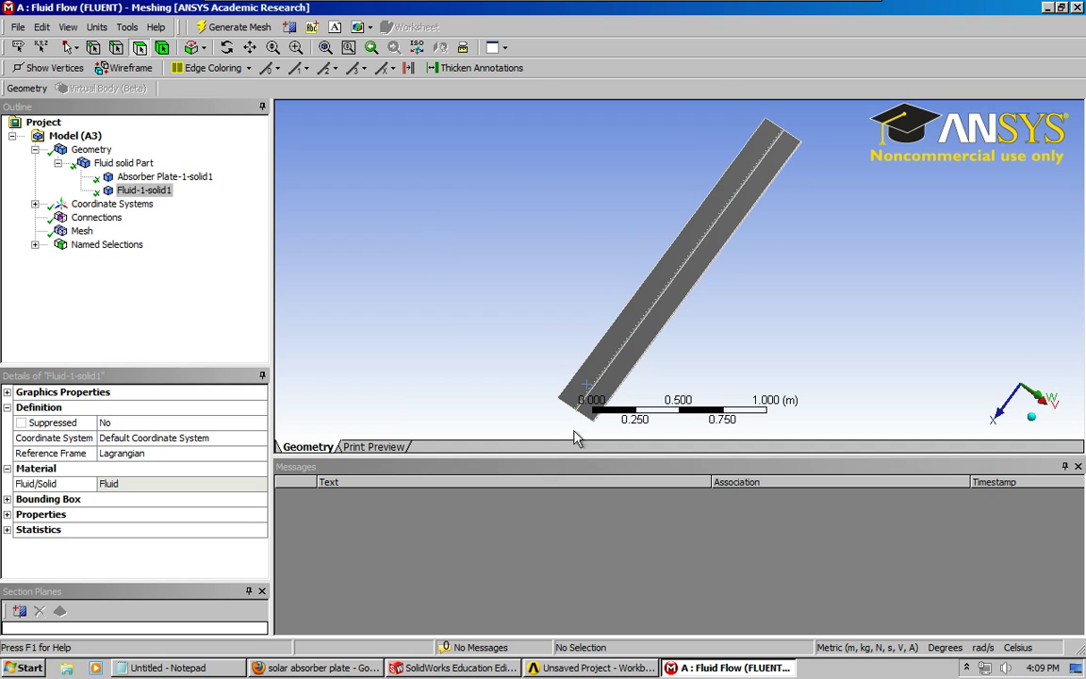
pyautogui.click(227, 47)
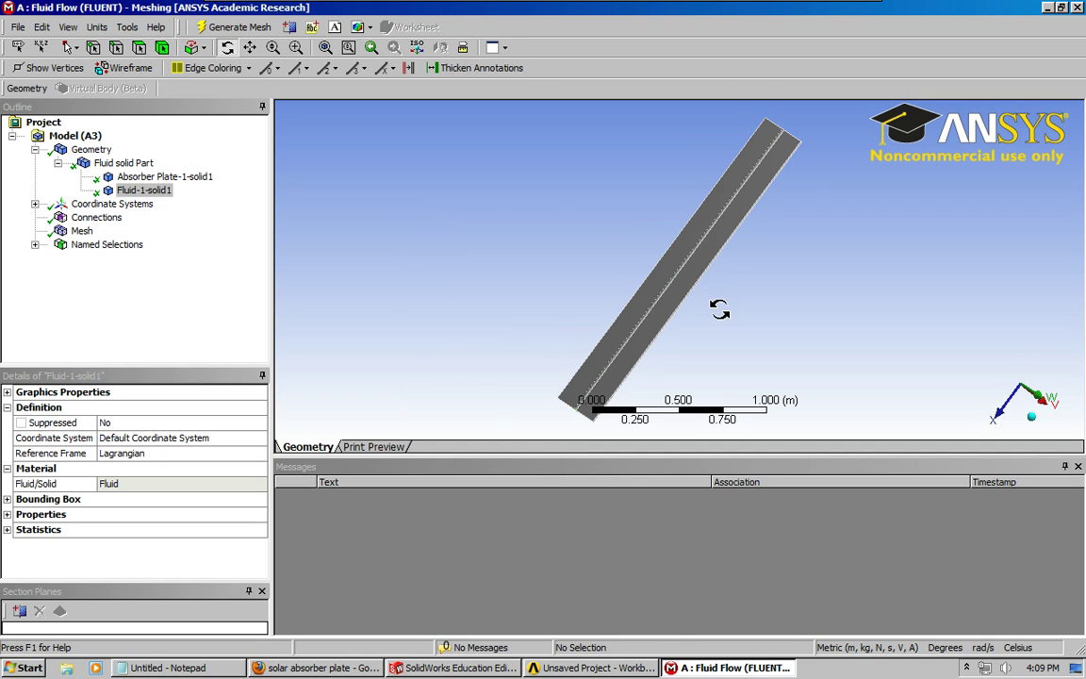
pyautogui.moveTo(667, 291); pyautogui.dragTo(654, 239)
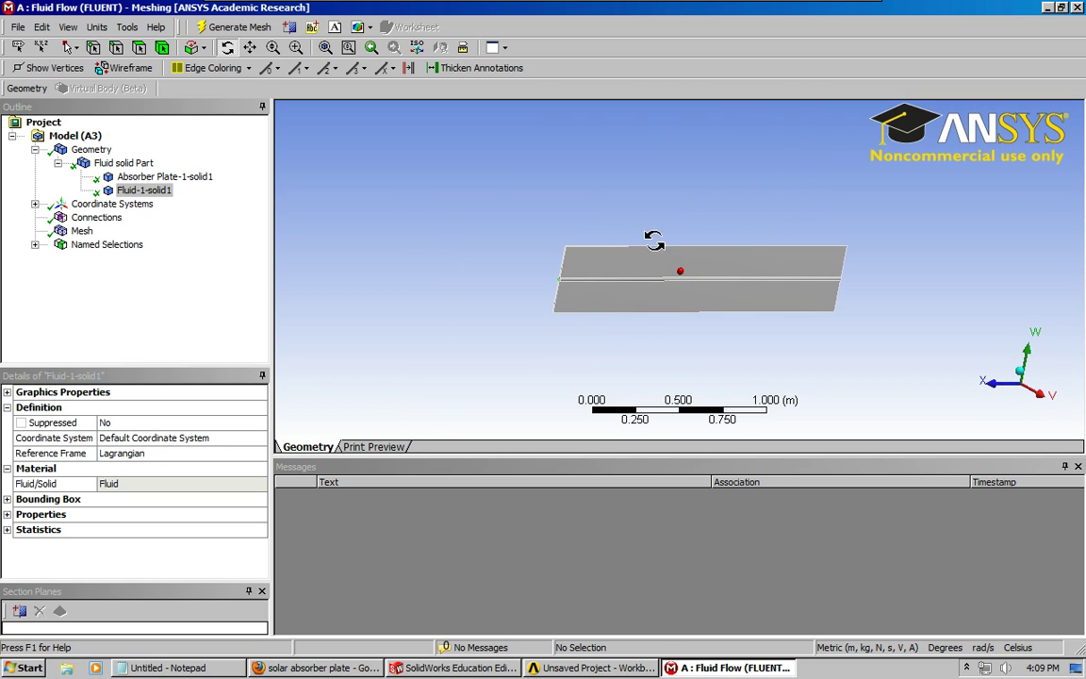
pyautogui.click(296, 47)
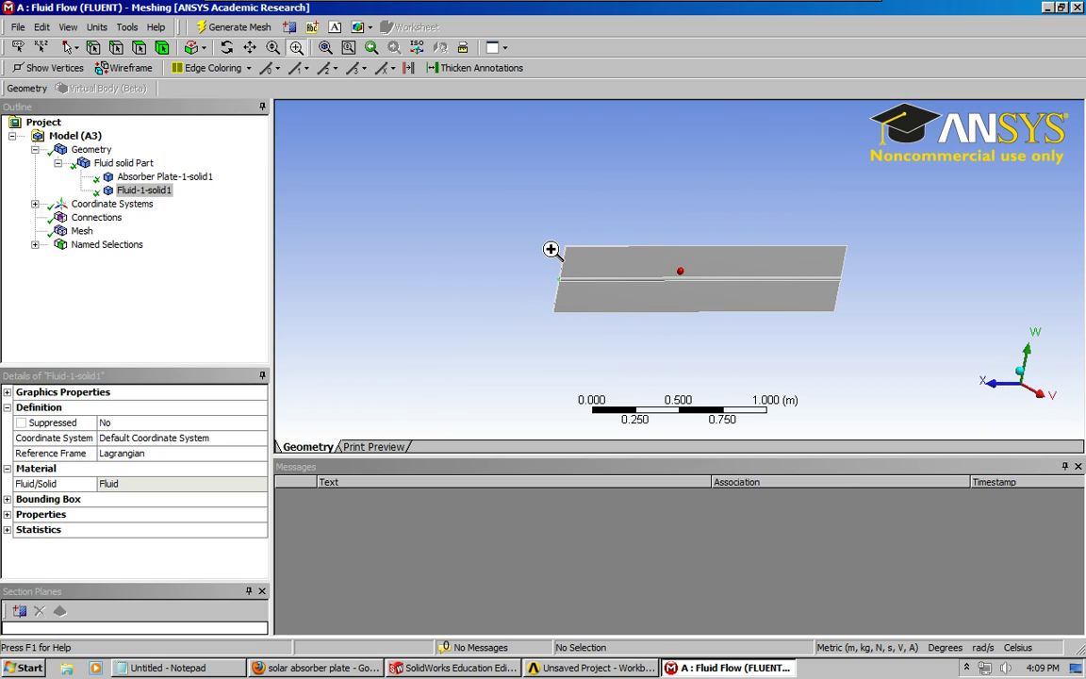
pyautogui.moveTo(550, 248); pyautogui.dragTo(595, 310)
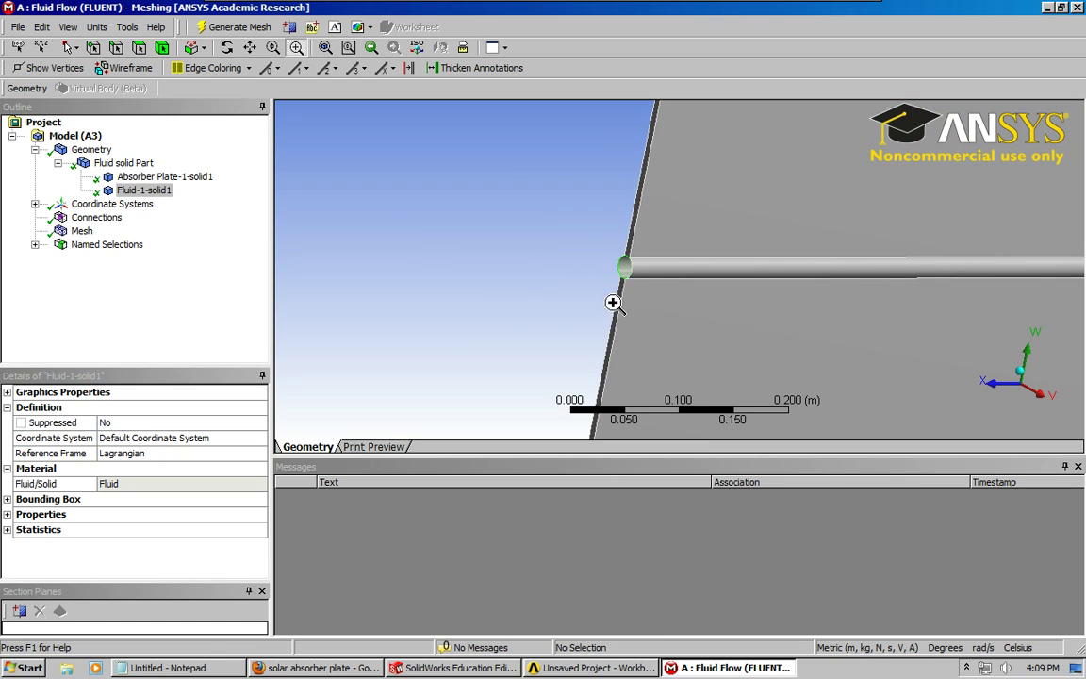